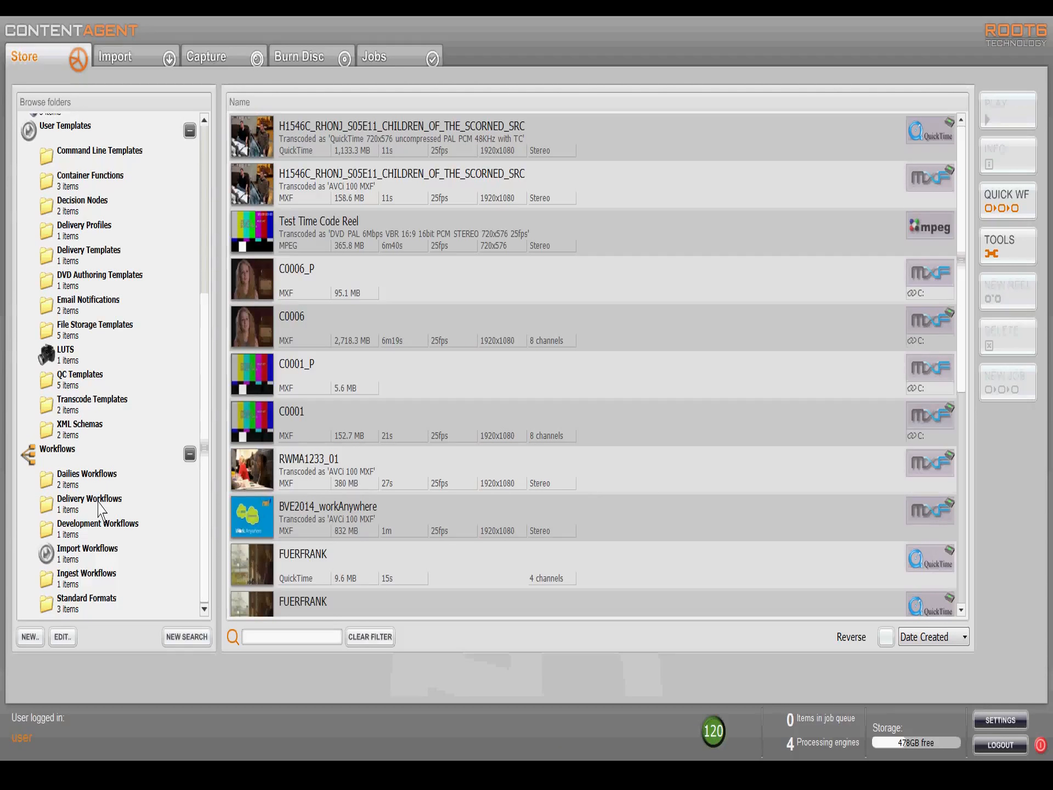
Step: Open the DPP AS-11 Delivery workflow from the Delivery Workflows folder and look through the available processing modules
click(100, 507)
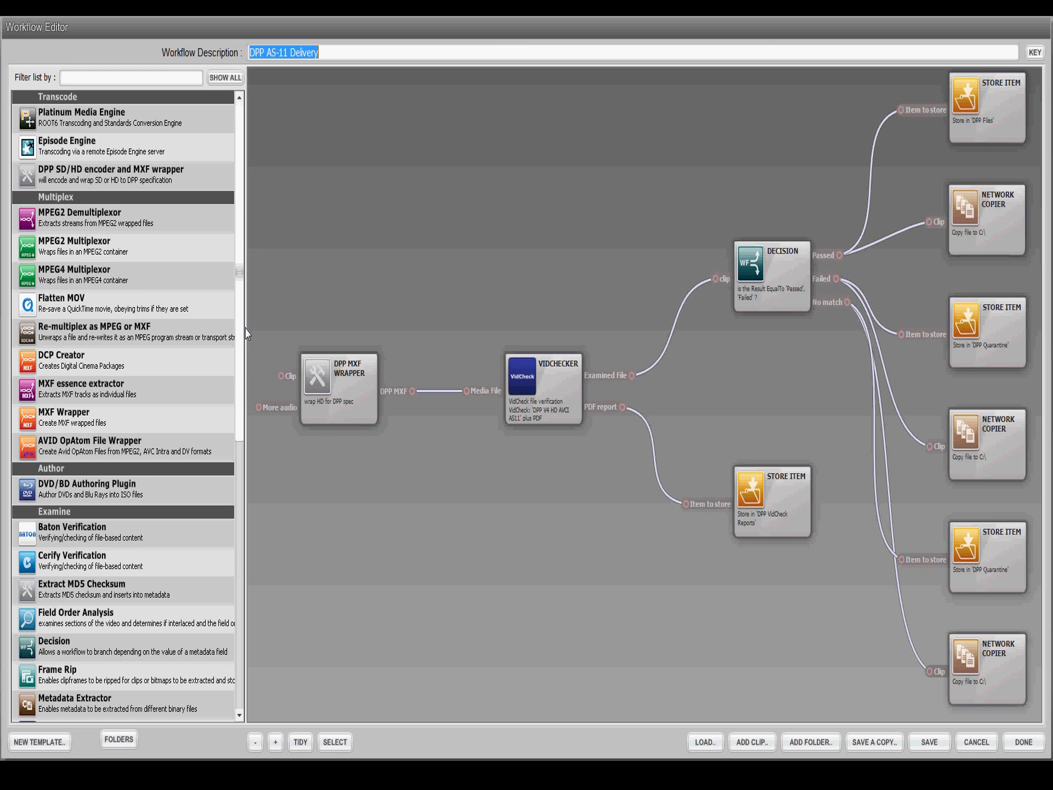
scroll(246, 333, down, 3)
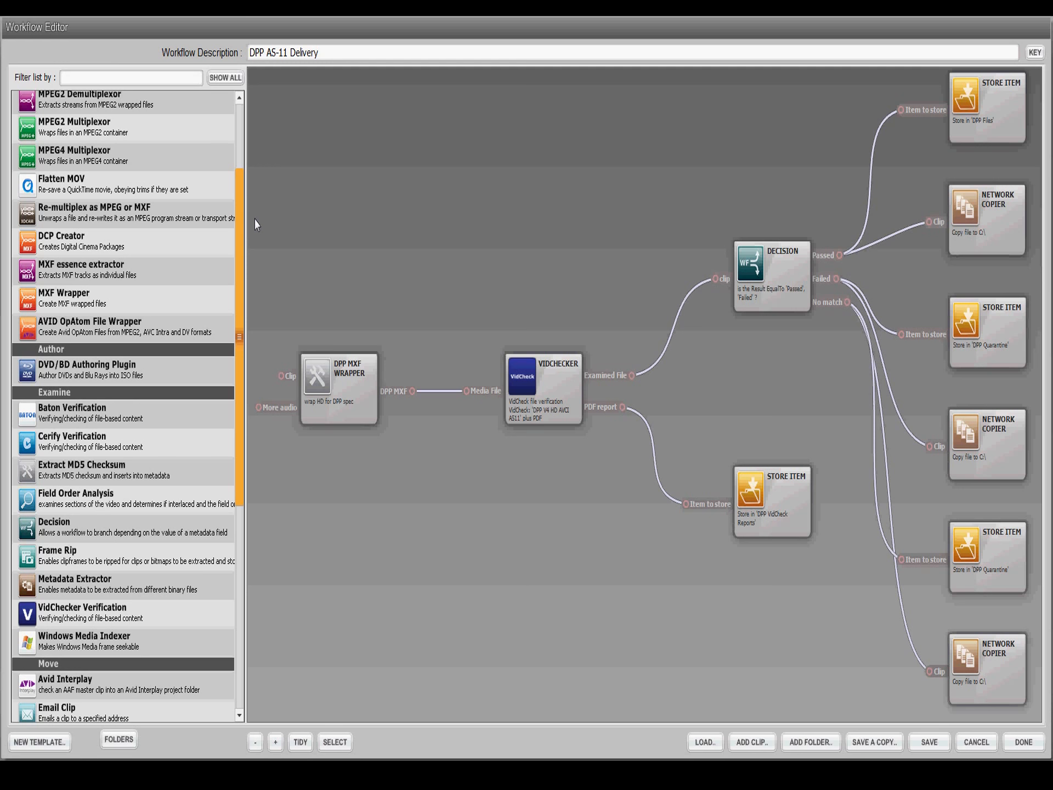
scroll(256, 224, up, 4)
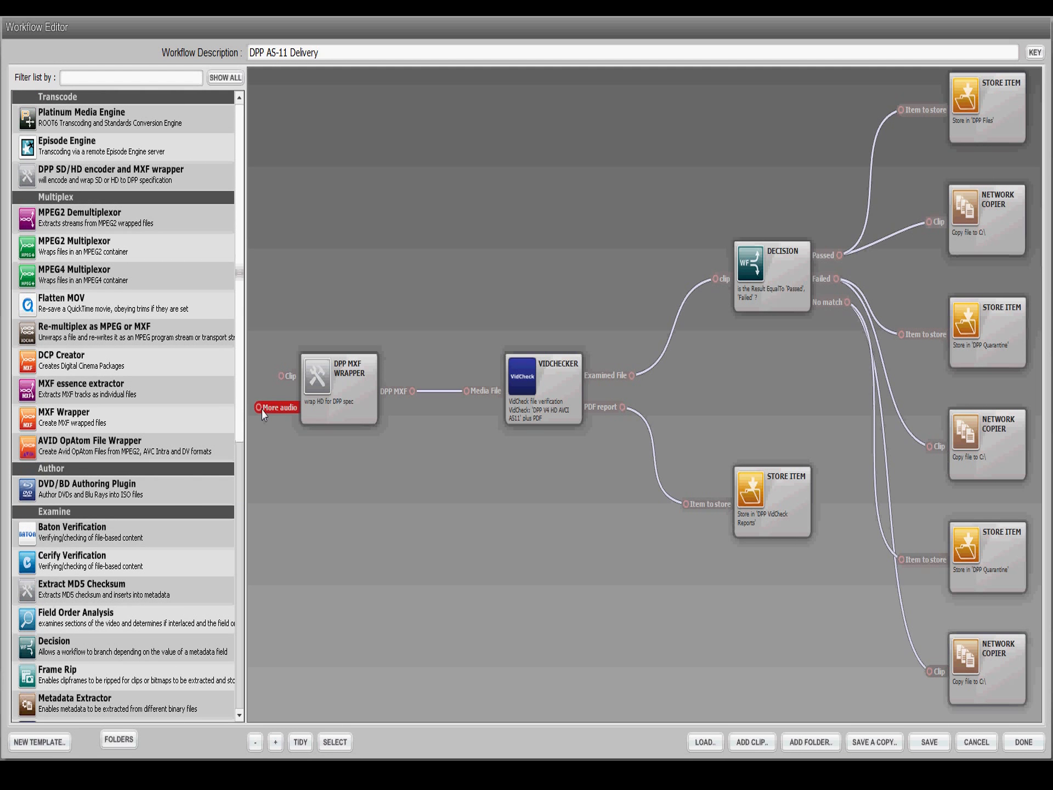
Step: Review the DPP MXF Wrapper node's template, including wrapping format, channel config, line-up start and source encoding, without changing it
drag(345, 417, 347, 442)
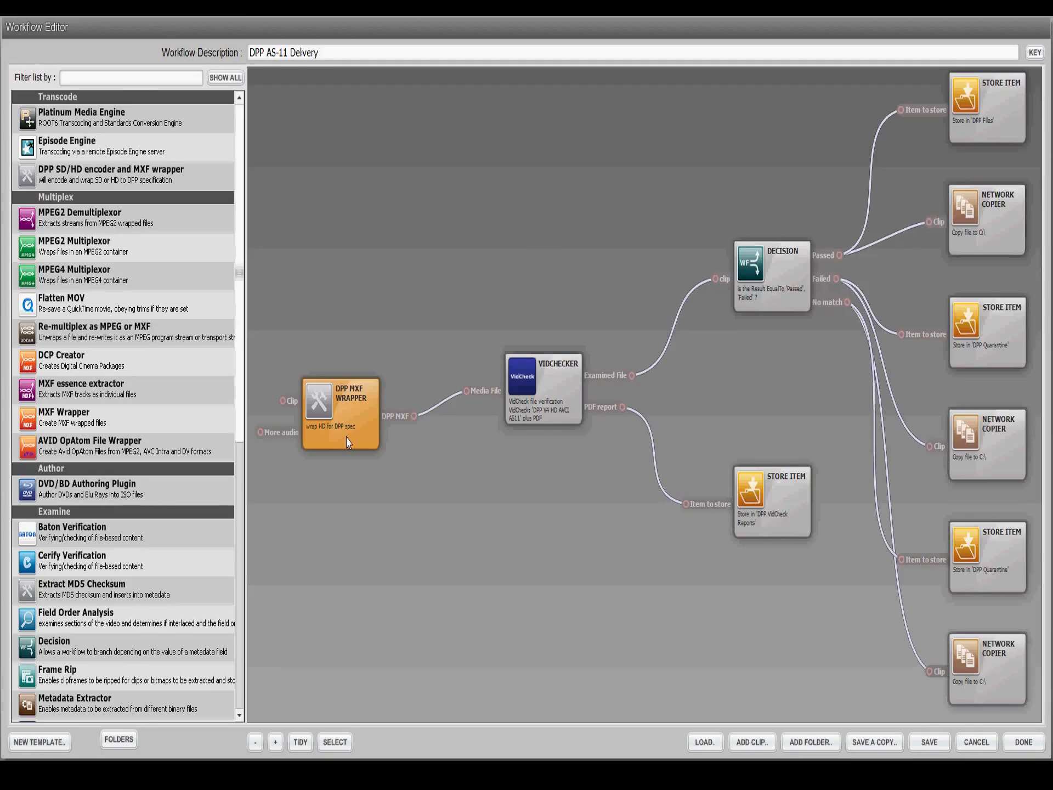
right_click(347, 443)
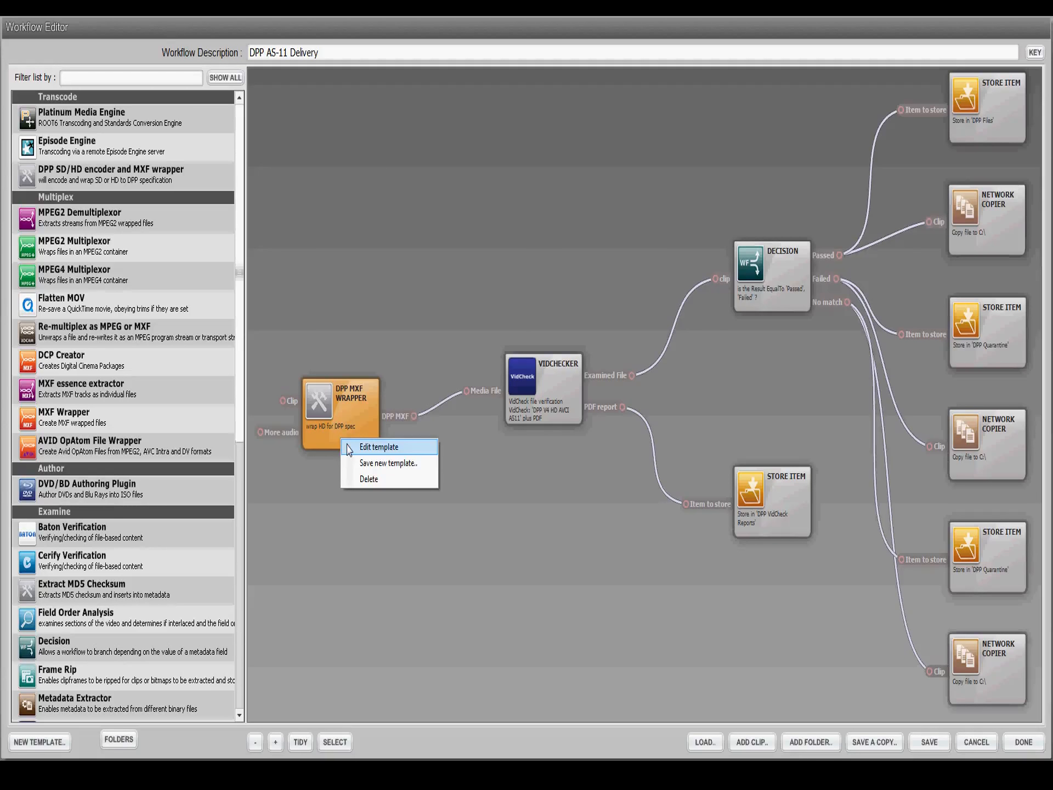
click(379, 447)
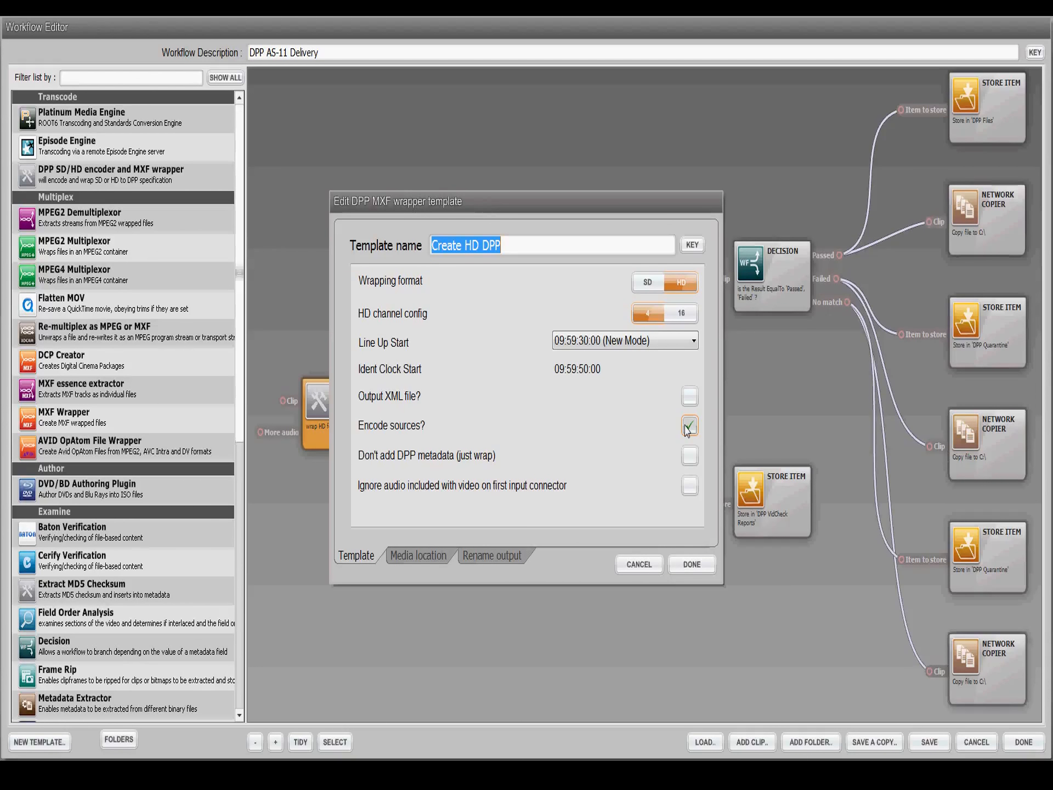
click(639, 564)
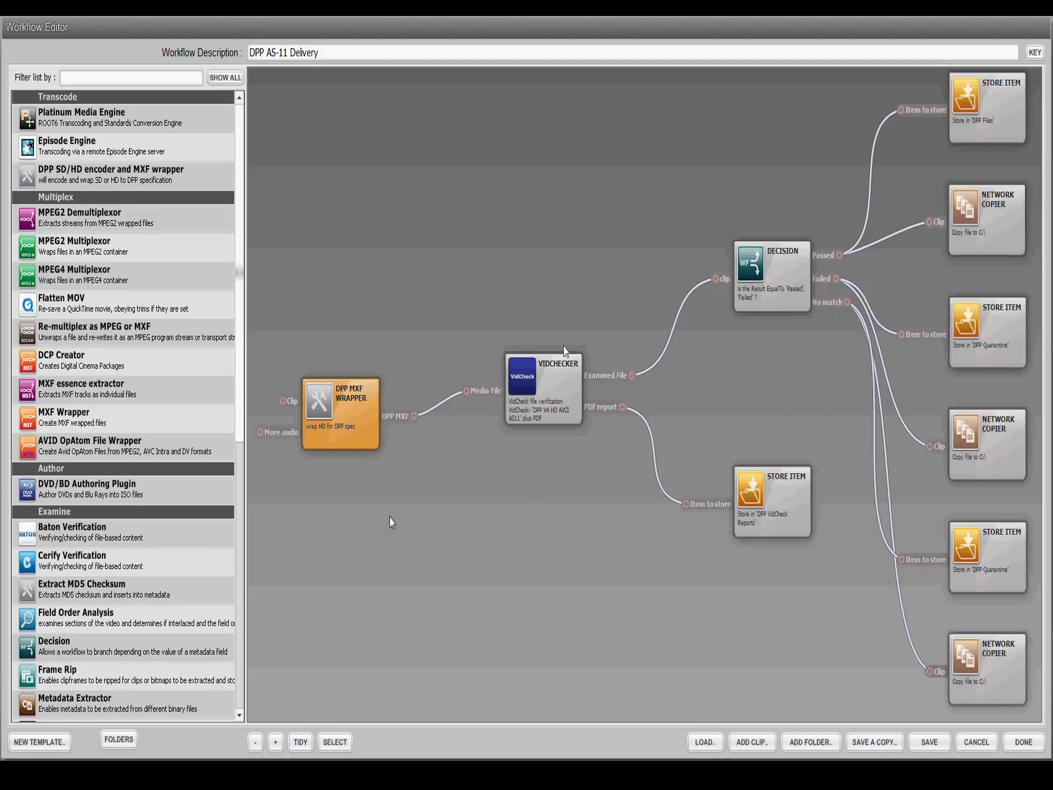
Step: Examine the VidChecker node and the Store Item node that stores its PDF report in DPP VidCheck Reports
click(545, 385)
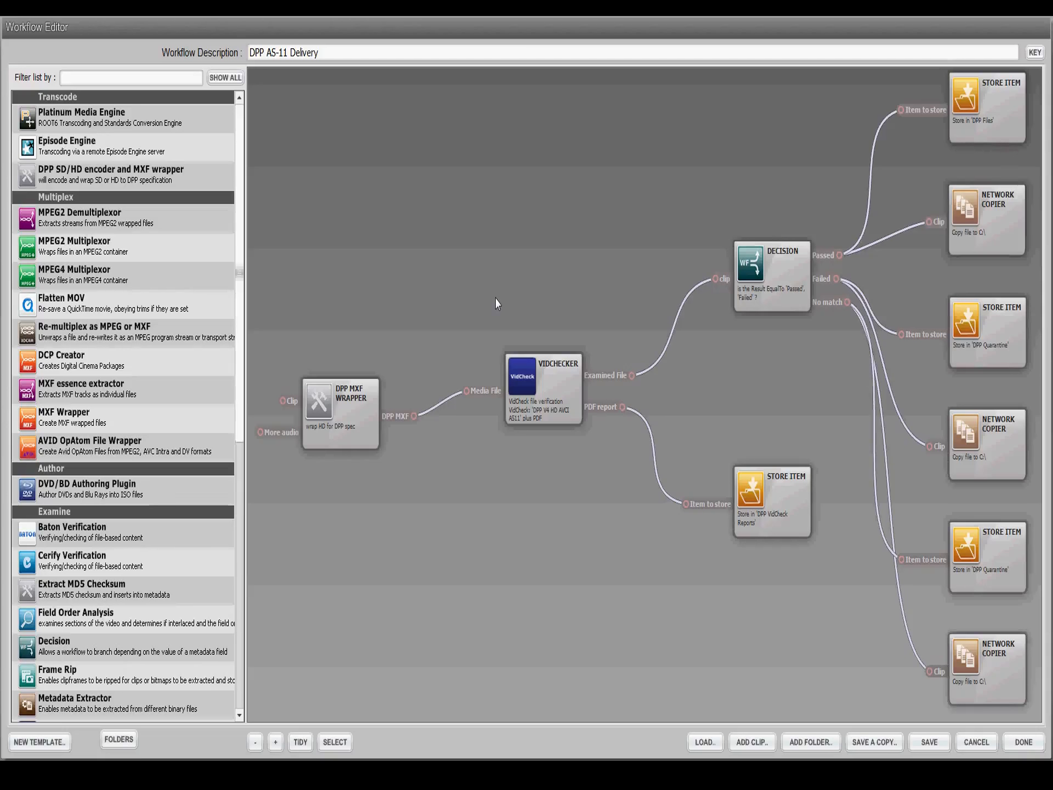
click(571, 380)
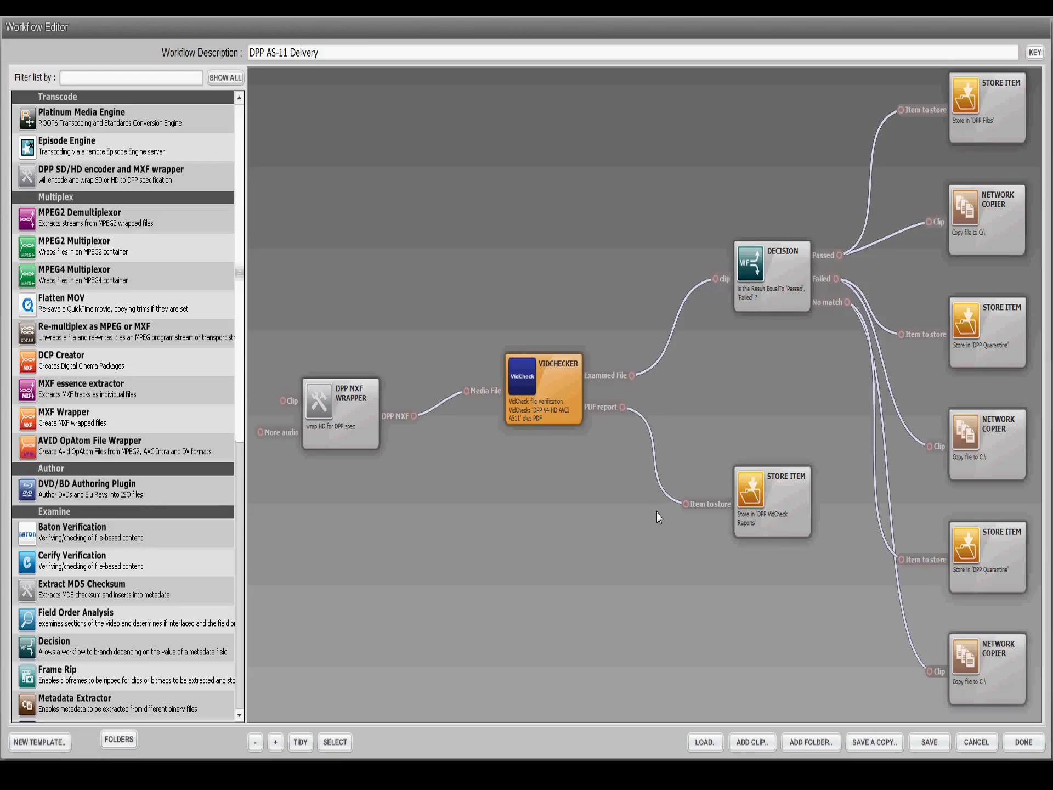
click(763, 519)
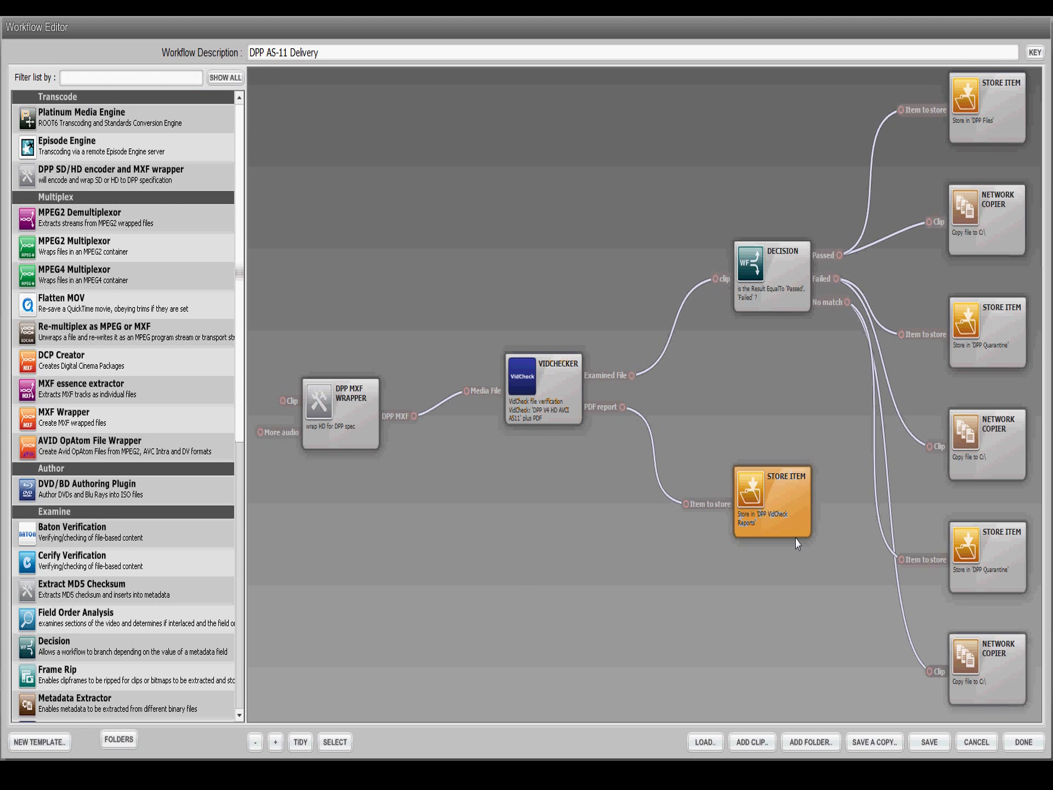
click(528, 376)
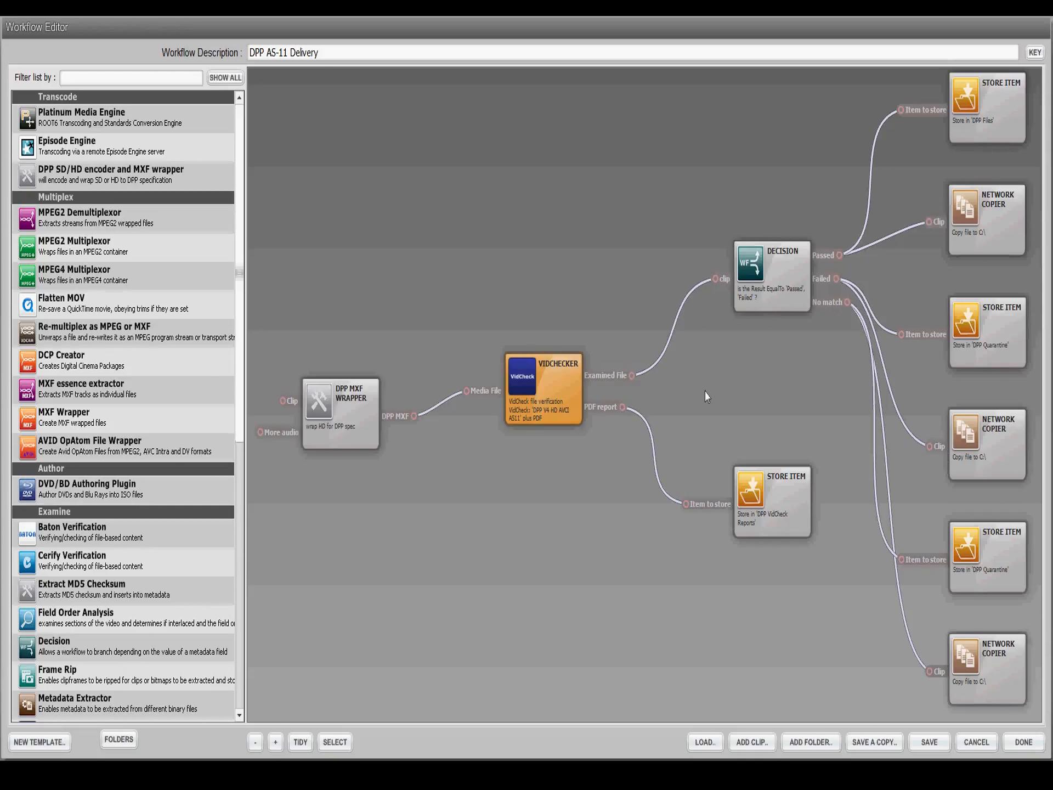
Step: Inspect the Decision node's template, checking its metadata field and the match values for the VidCheck result
right_click(772, 305)
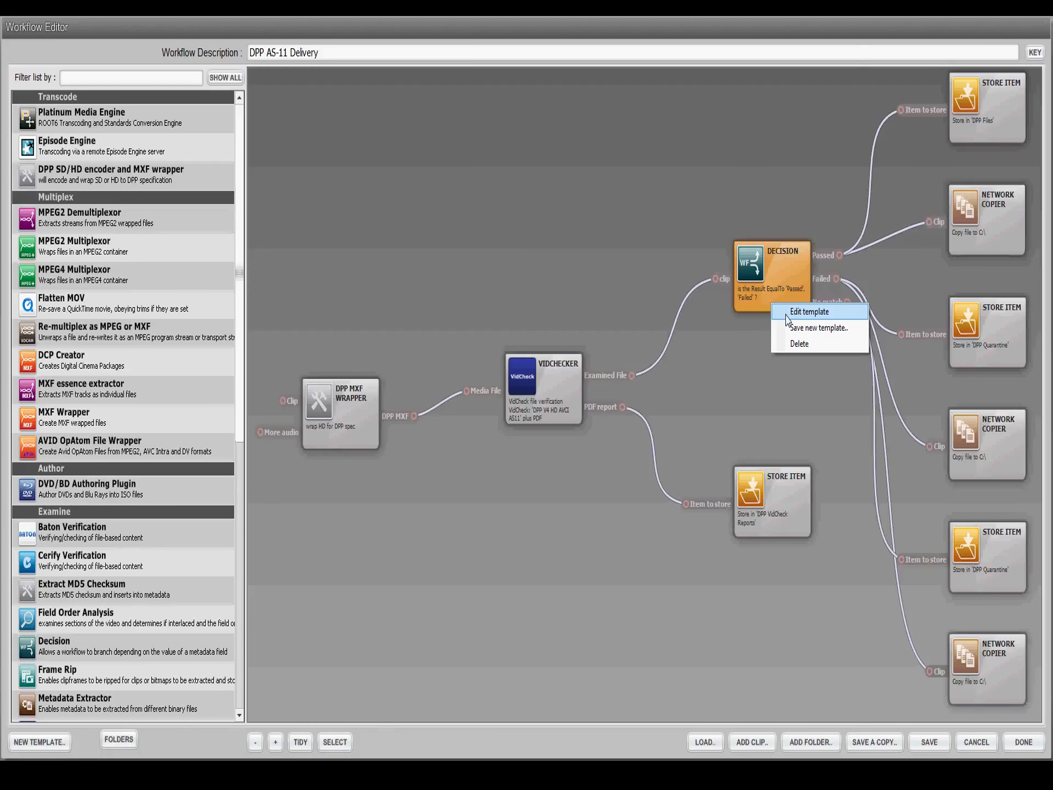
click(788, 317)
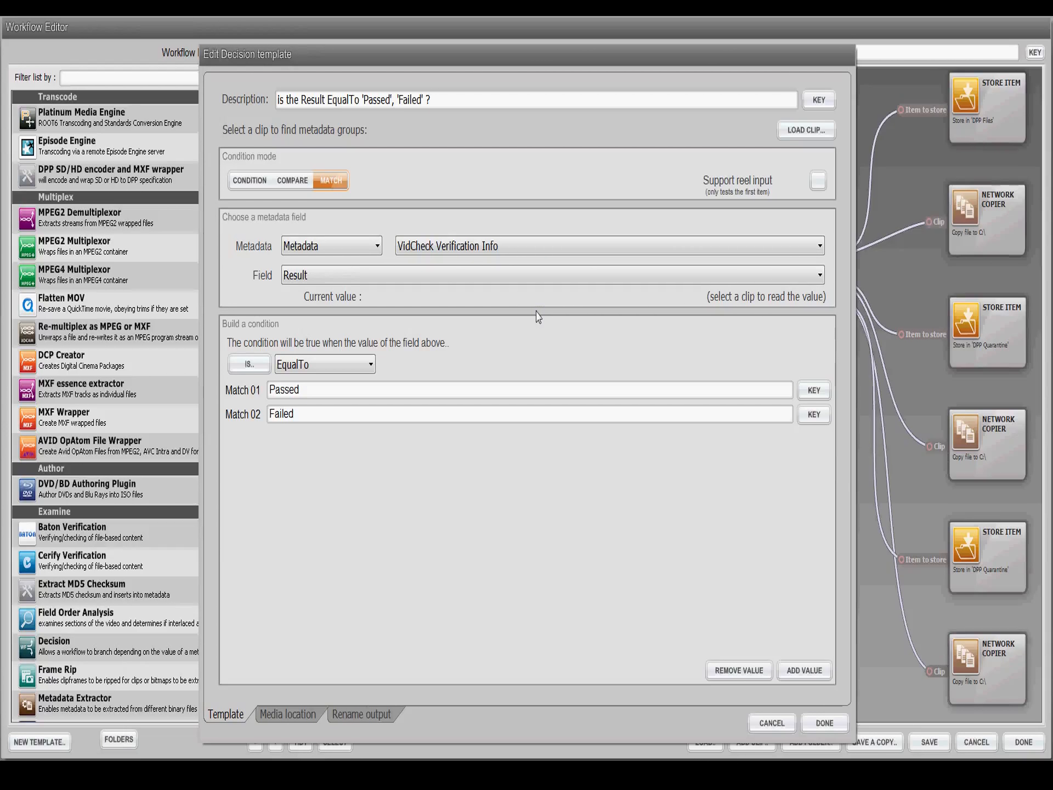
click(824, 723)
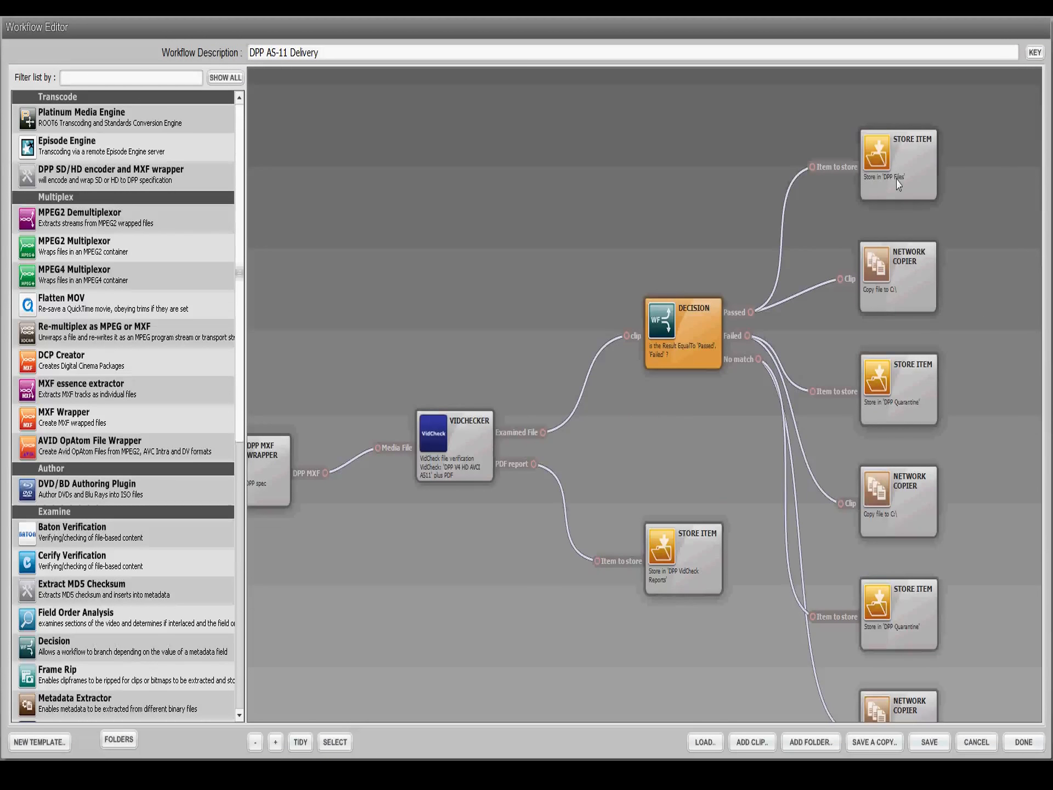
Step: Examine the Store Item and Network Copier nodes on the Decision node's Passed and Failed branches
click(871, 188)
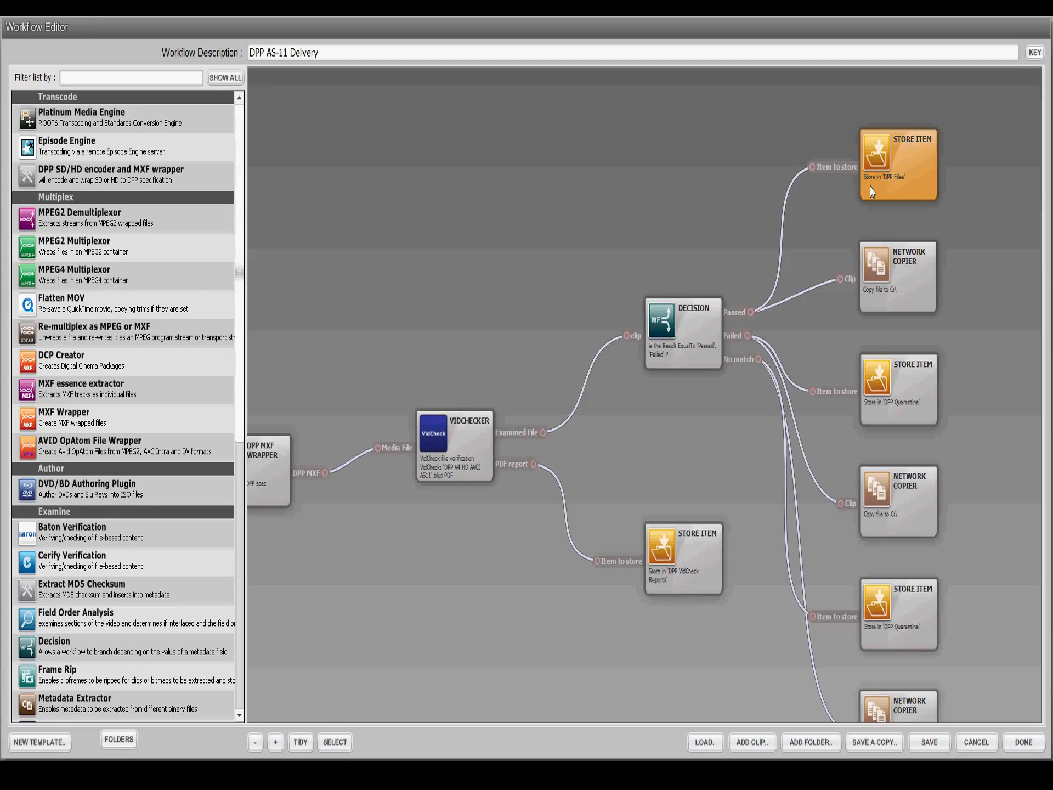
click(876, 265)
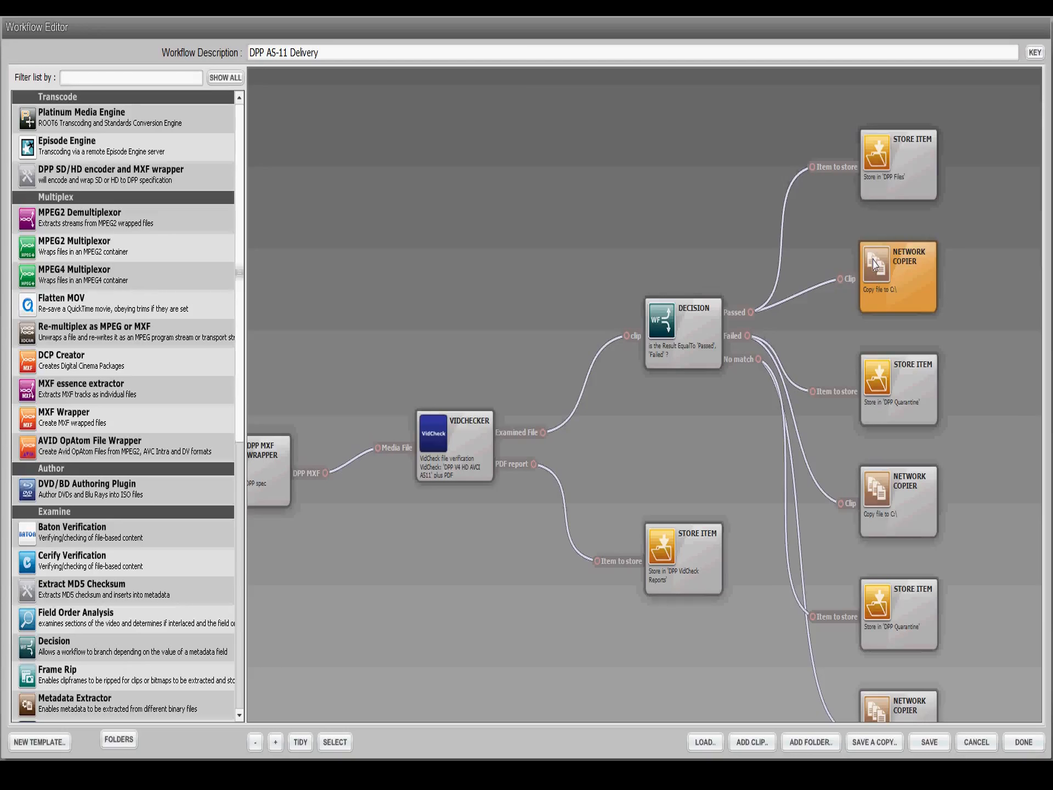
drag(867, 407, 830, 263)
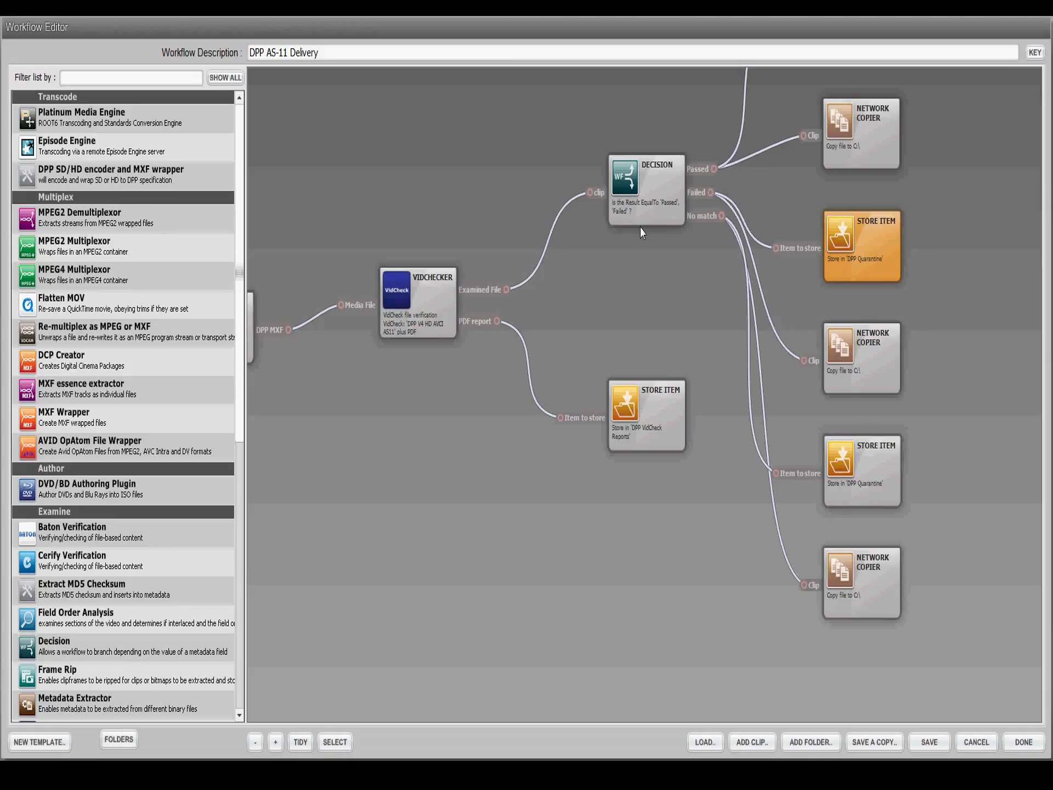
Step: Try adding a second DPP MXF Wrapper node based on the 'wrap HD for DPP spec' system template
drag(400, 220, 503, 281)
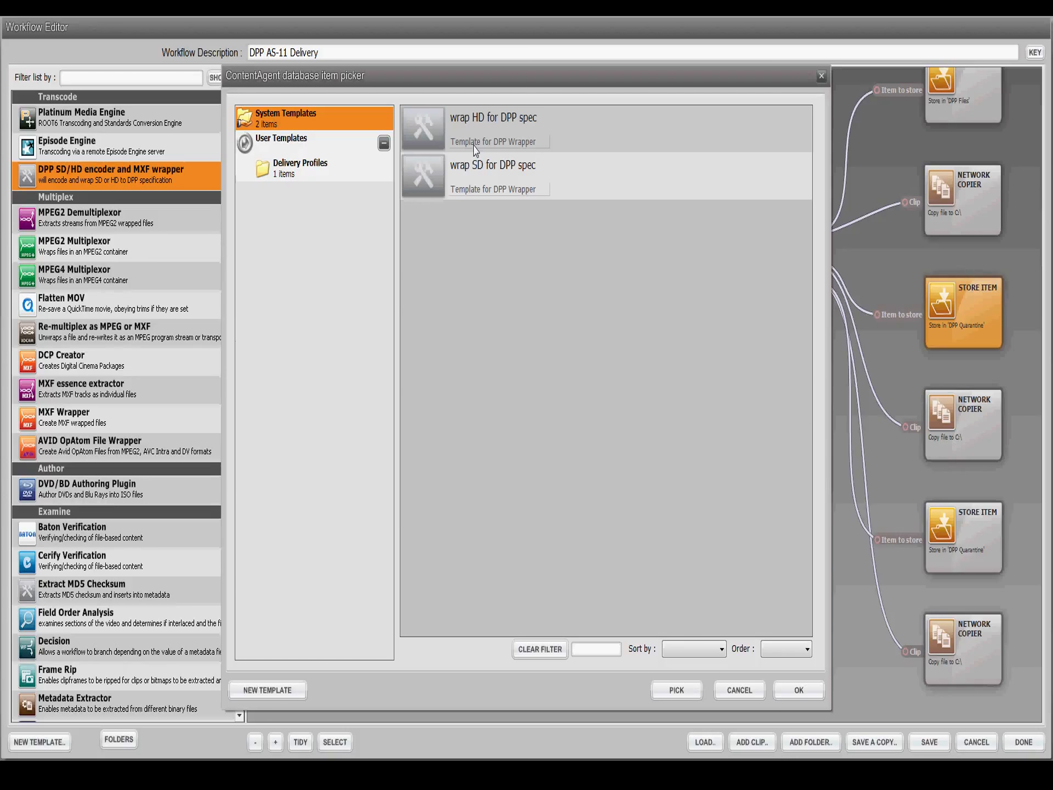
double_click(475, 144)
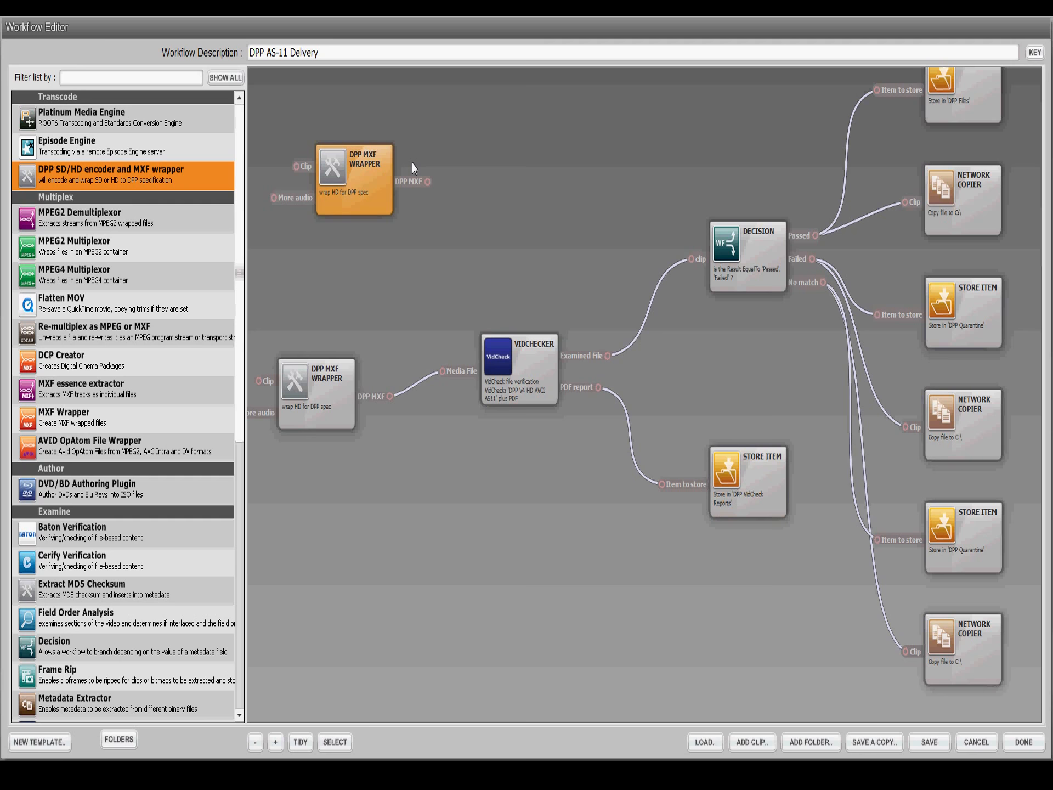
drag(731, 498, 586, 157)
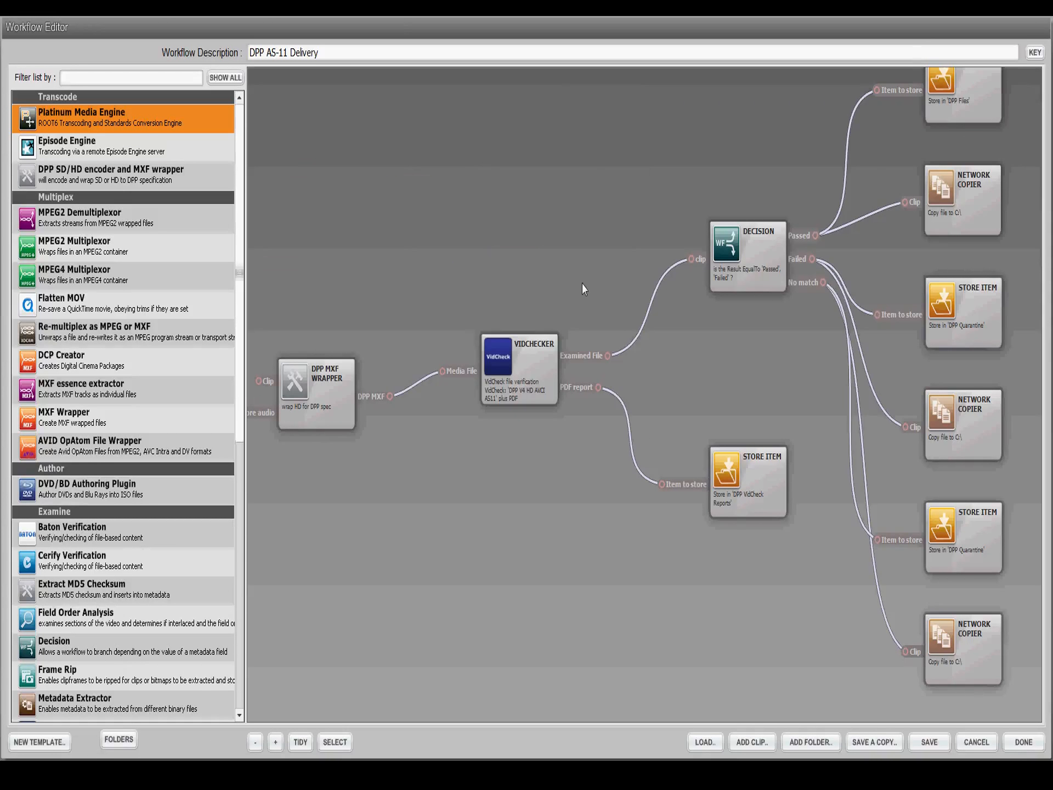
Step: Close the workflow and review the descriptive, video and audio DPP metadata fields of the 4-channel BVE2014_workAnywhere clip in Demo Media
click(1022, 746)
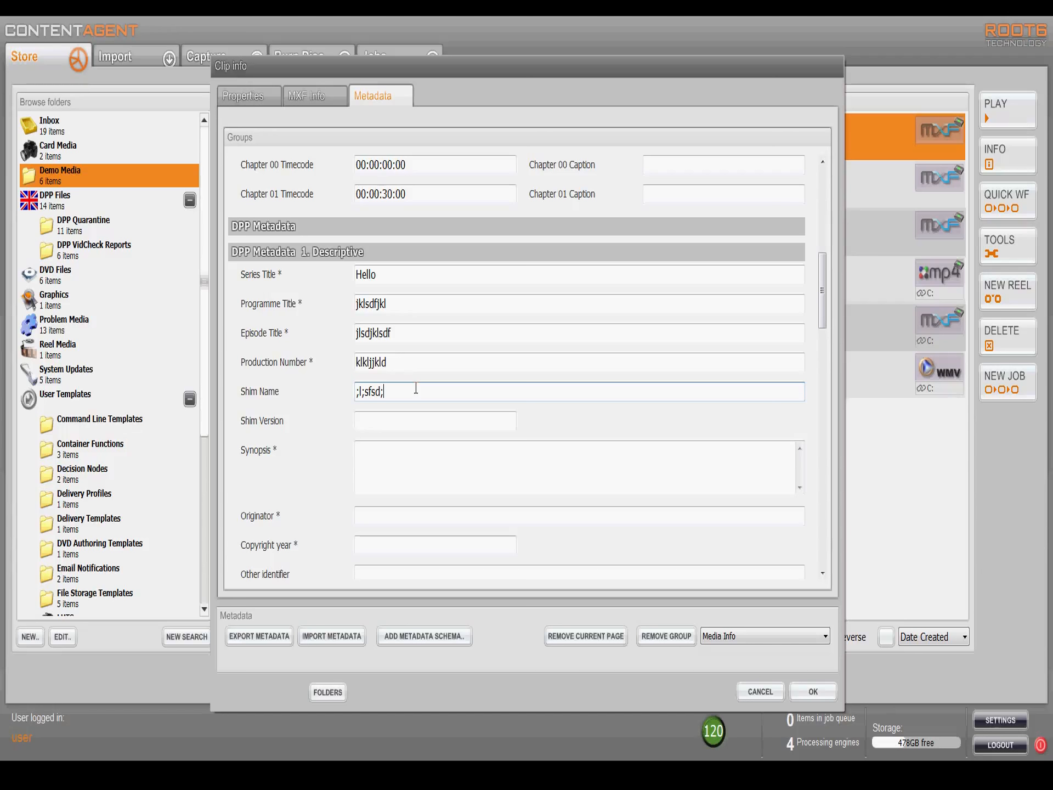
drag(823, 293, 829, 362)
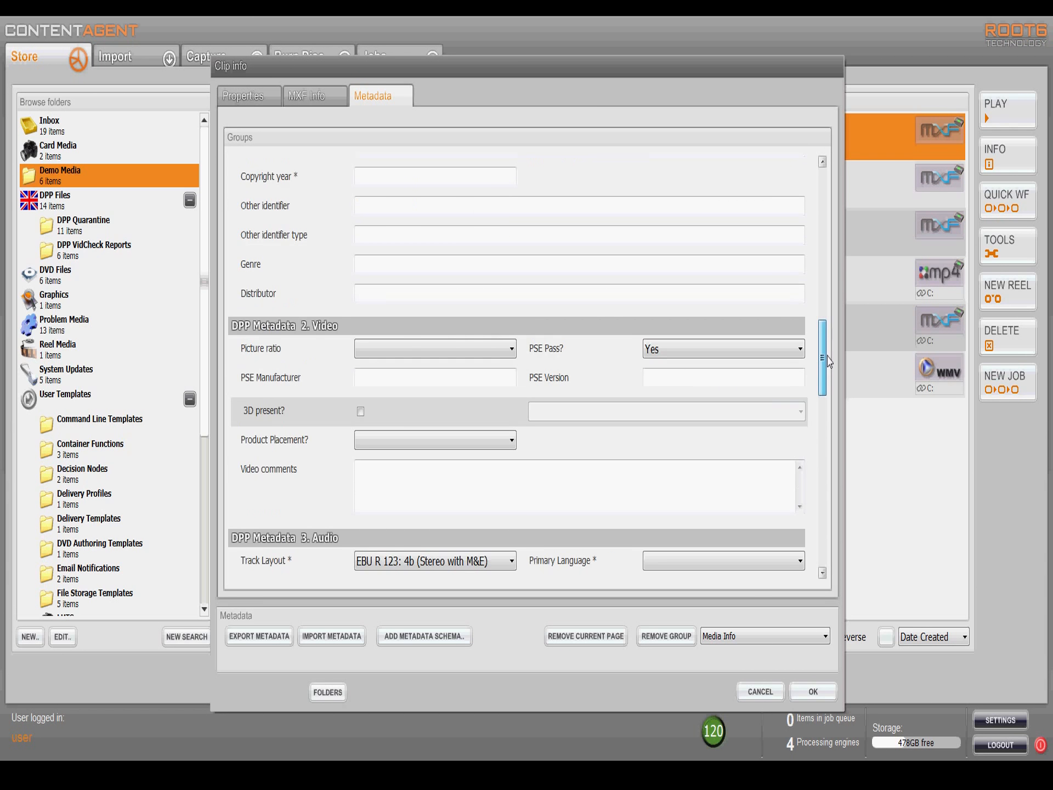
click(428, 346)
click(428, 346)
drag(829, 362, 829, 393)
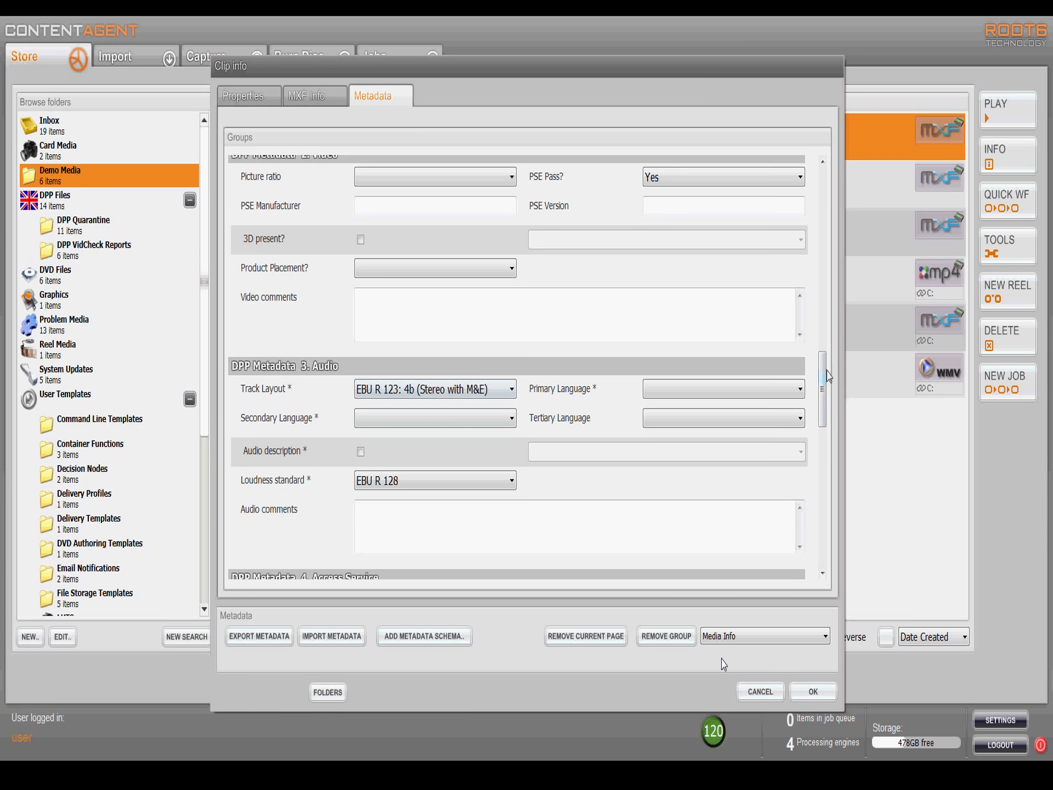
drag(823, 384, 822, 155)
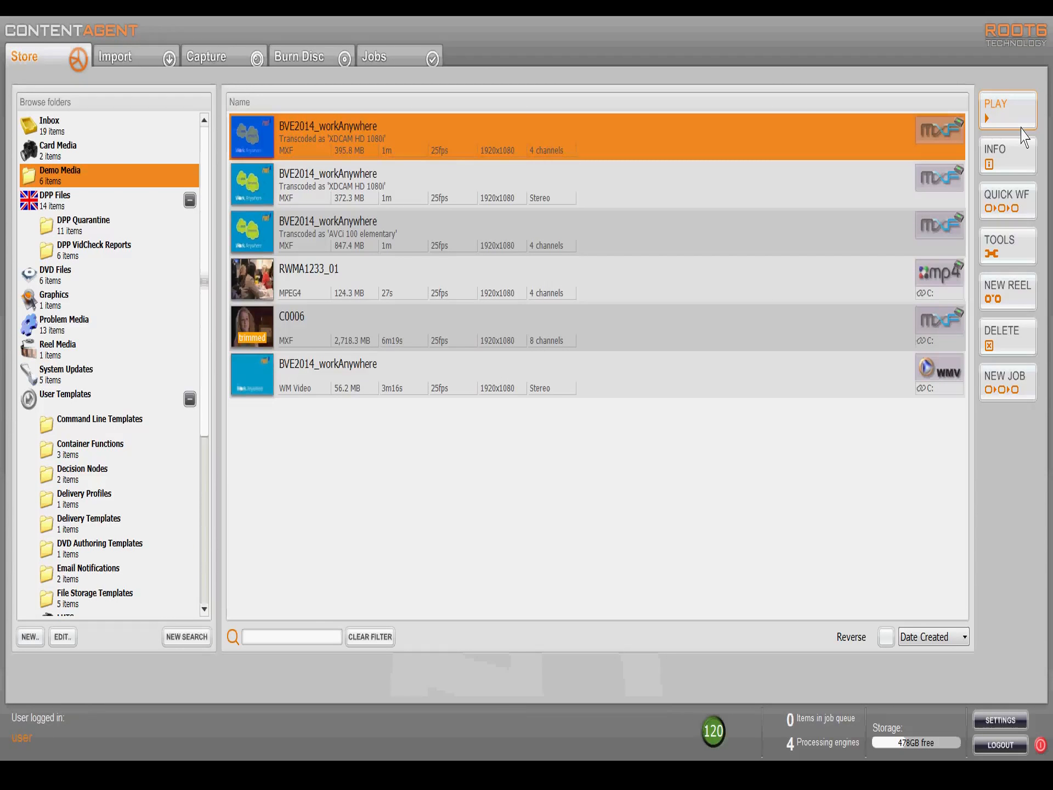
Step: Play the selected BVE2014_workAnywhere clip and check its chapter list
click(1022, 126)
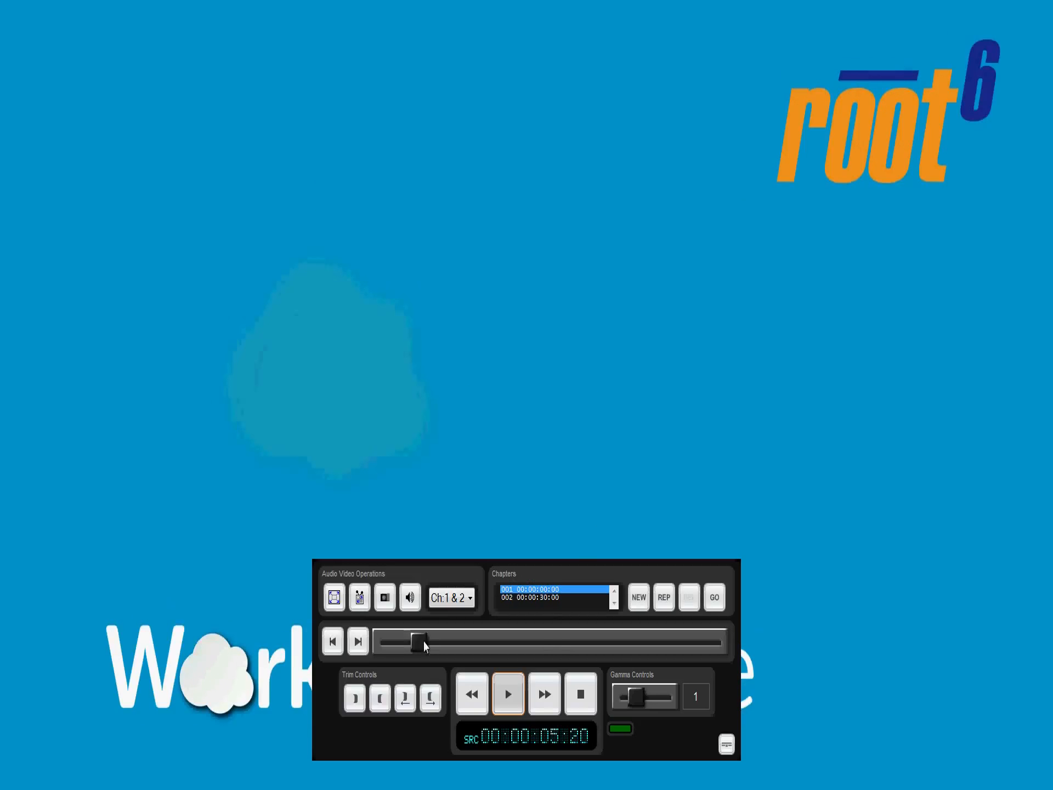
click(537, 598)
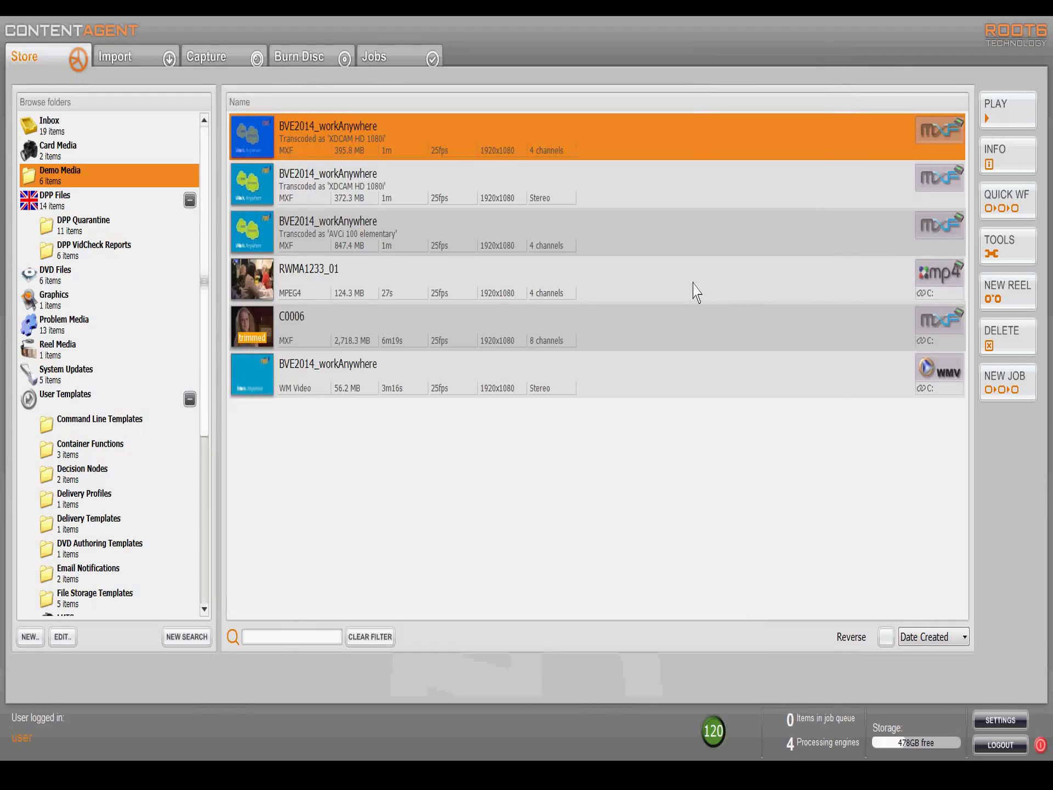
Step: Create a new job that applies the DPP AS-11 Delivery workflow from Delivery Workflows to the selected clip
click(993, 374)
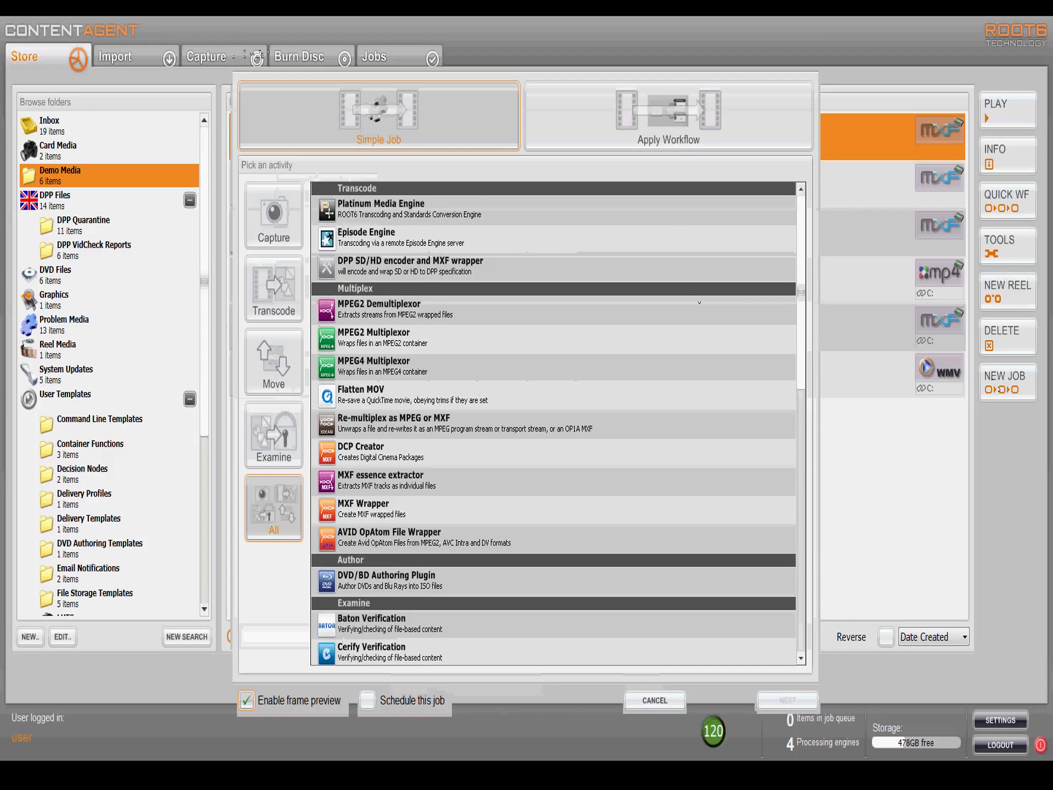
click(668, 118)
click(387, 195)
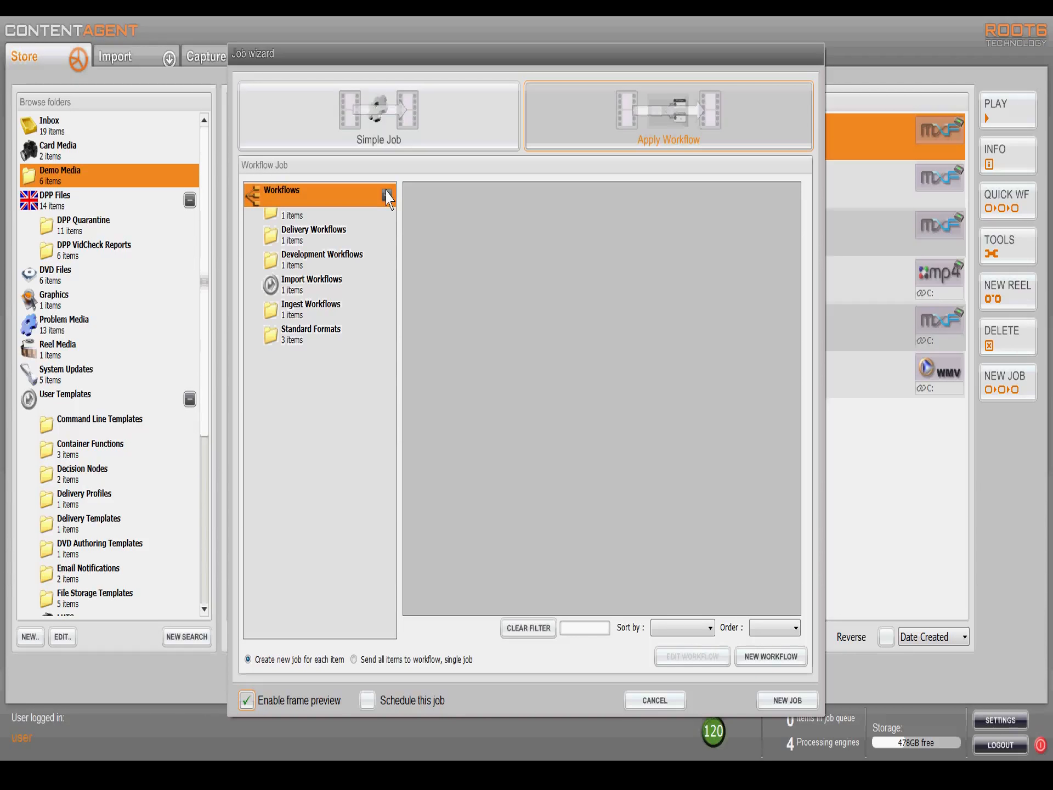
click(342, 244)
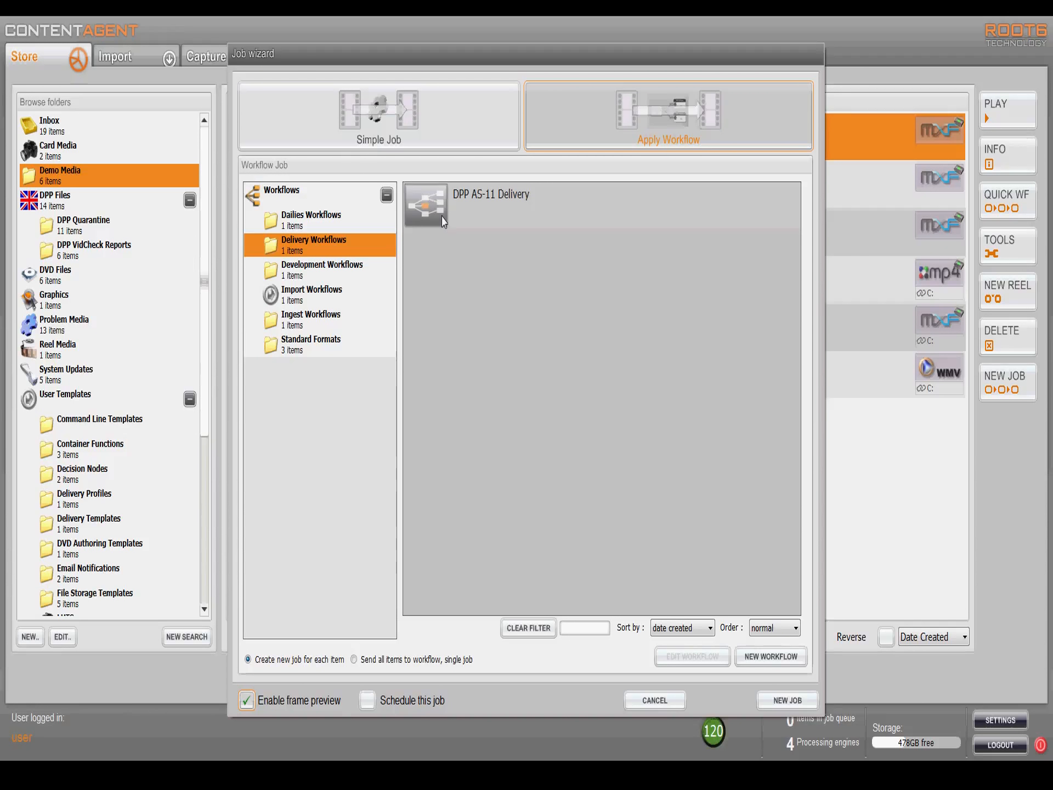
double_click(443, 221)
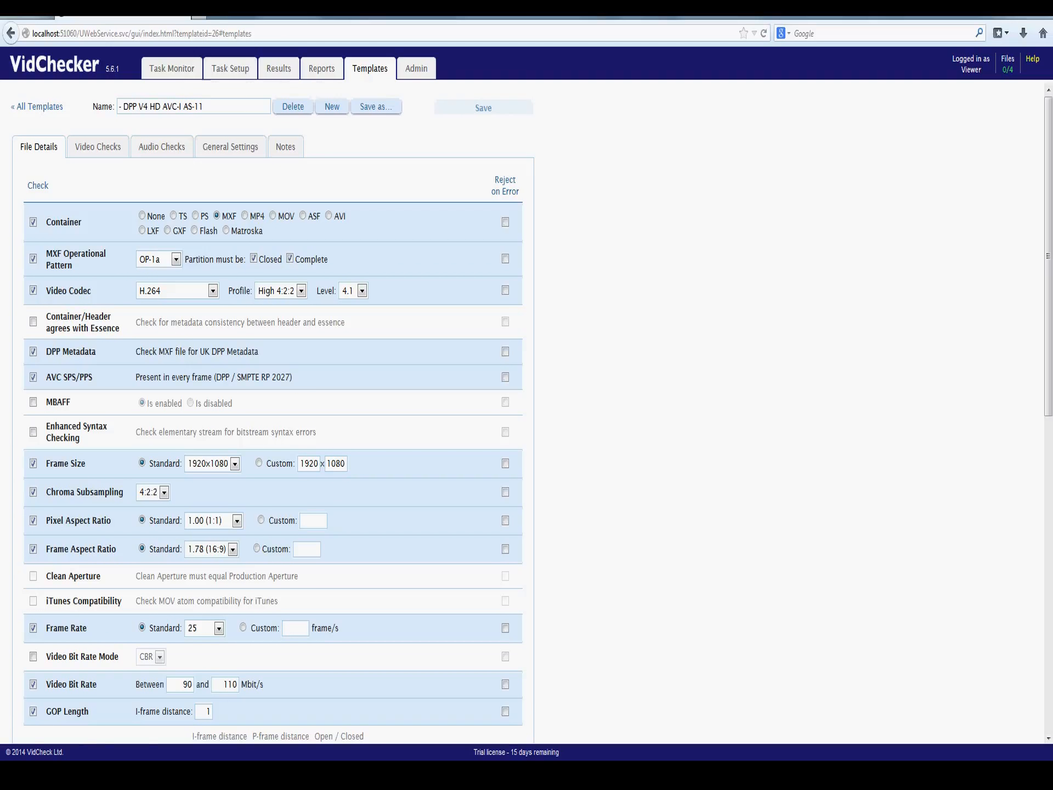
Step: In VidChecker, review the file detail and video check settings of the DPP V4 HD AVC-I AS-11 template
scroll(1052, 282, down, 3)
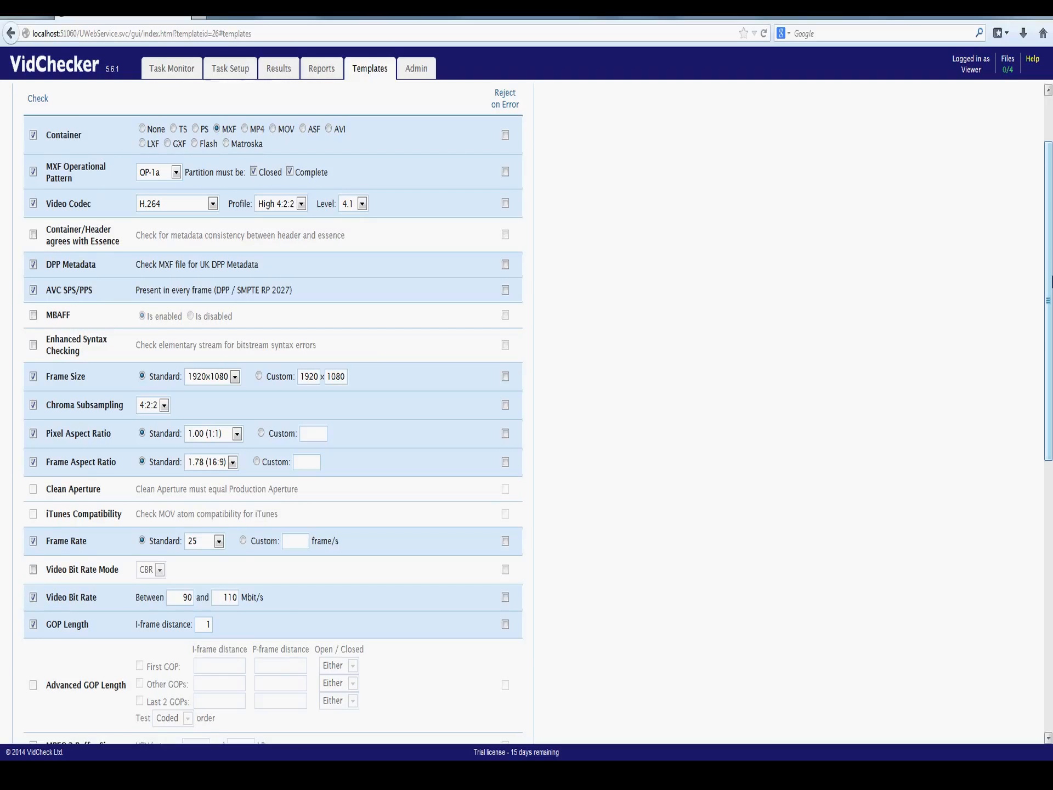
scroll(134, 645, down, 10)
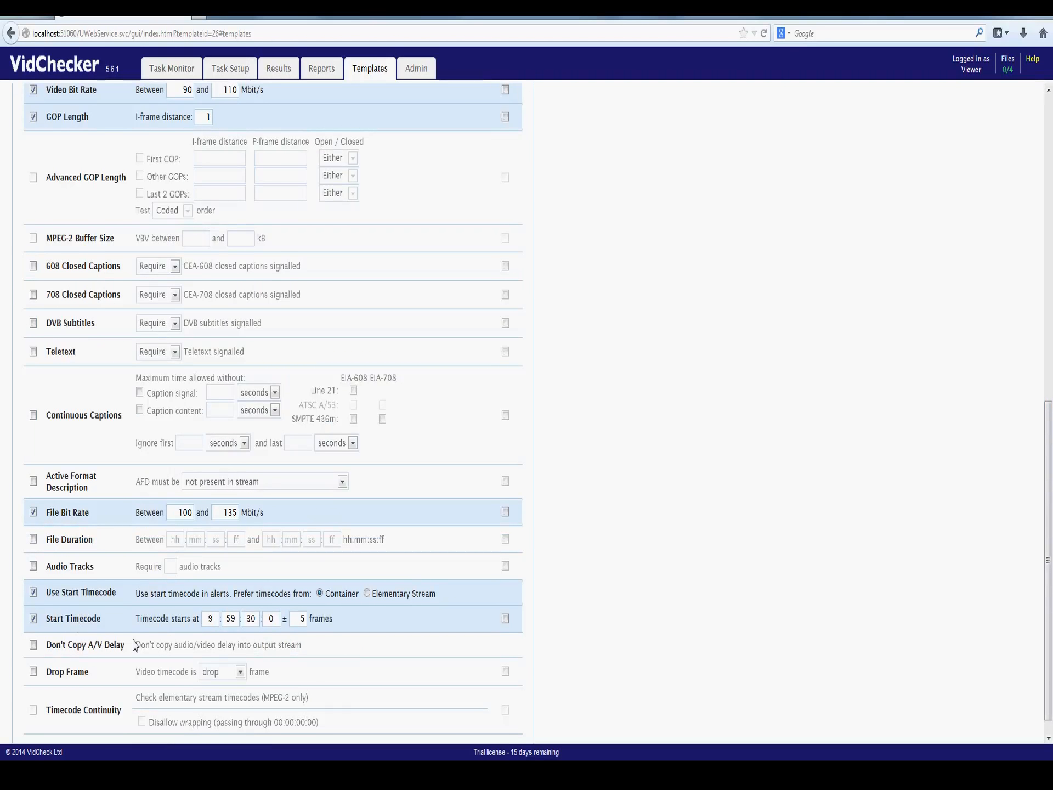
scroll(134, 644, up, 12)
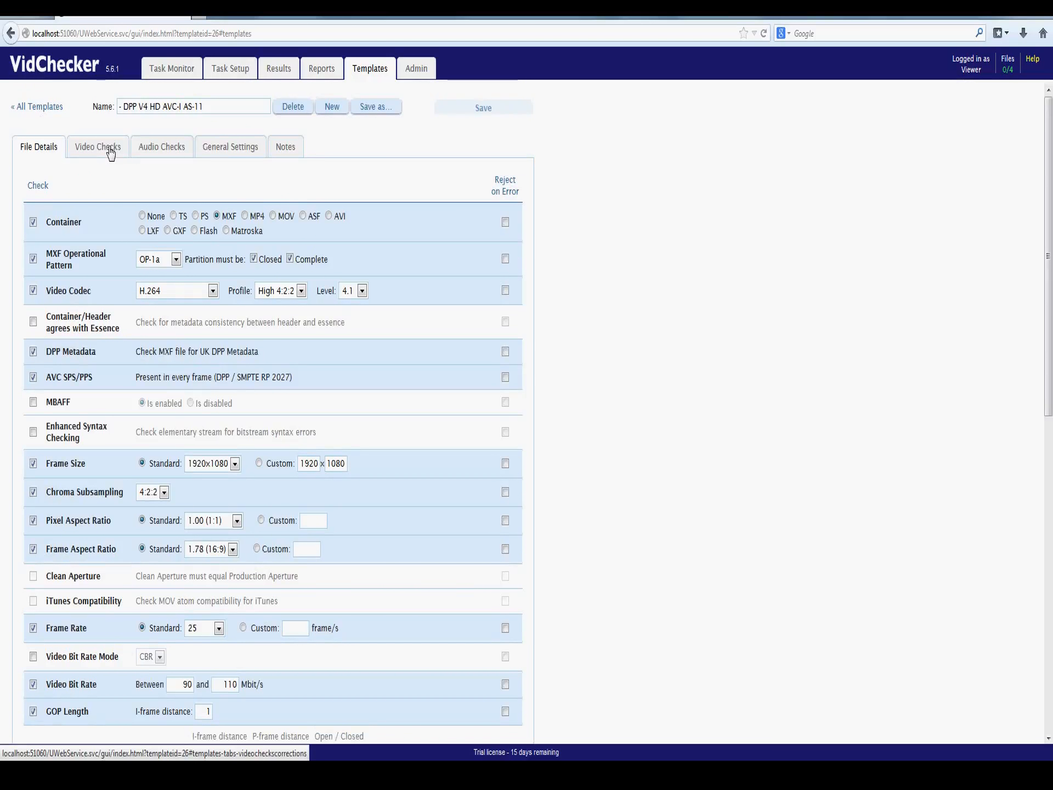
click(101, 154)
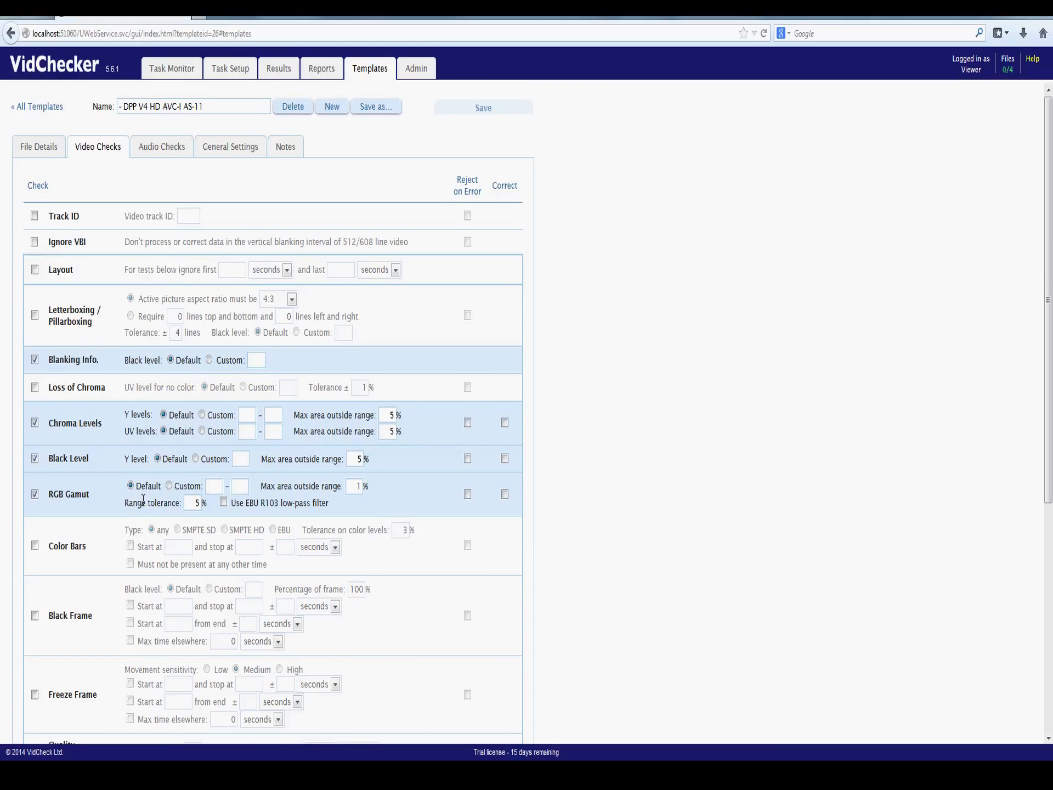
scroll(499, 679, down, 5)
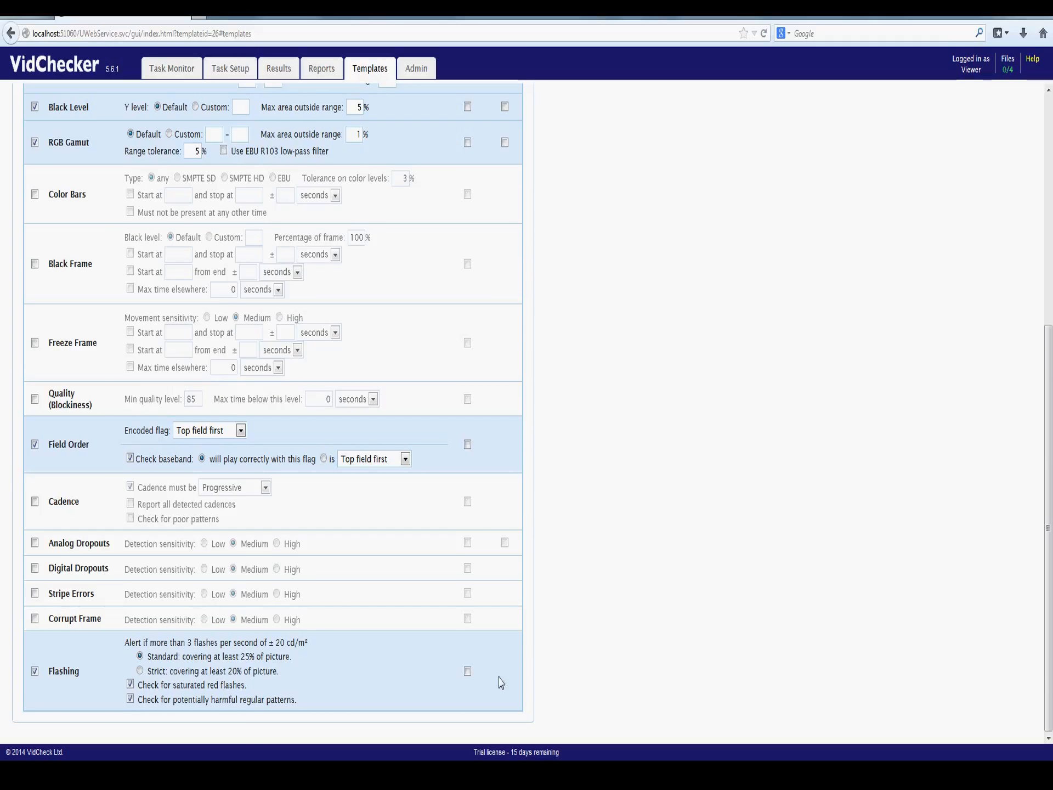
Step: Review the template's audio check settings, including channel mapping, codec, bit depth and sample rate, and recheck its video checks
mouse_move(86, 648)
click(165, 147)
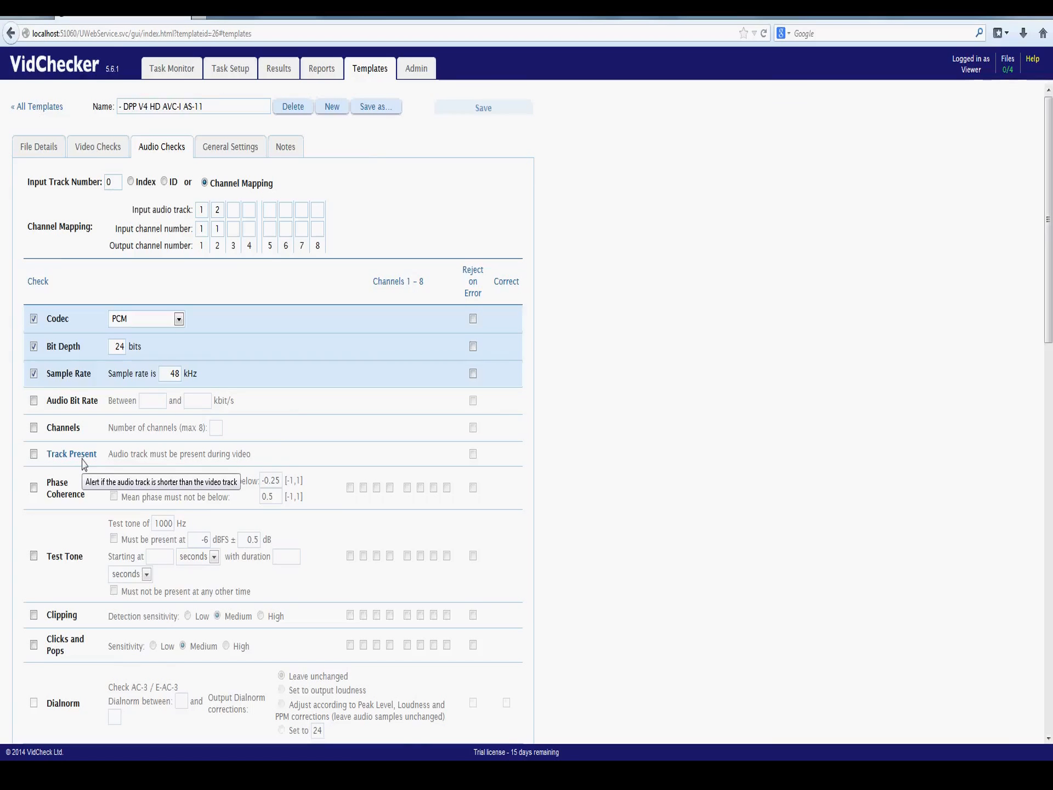
scroll(201, 583, down, 5)
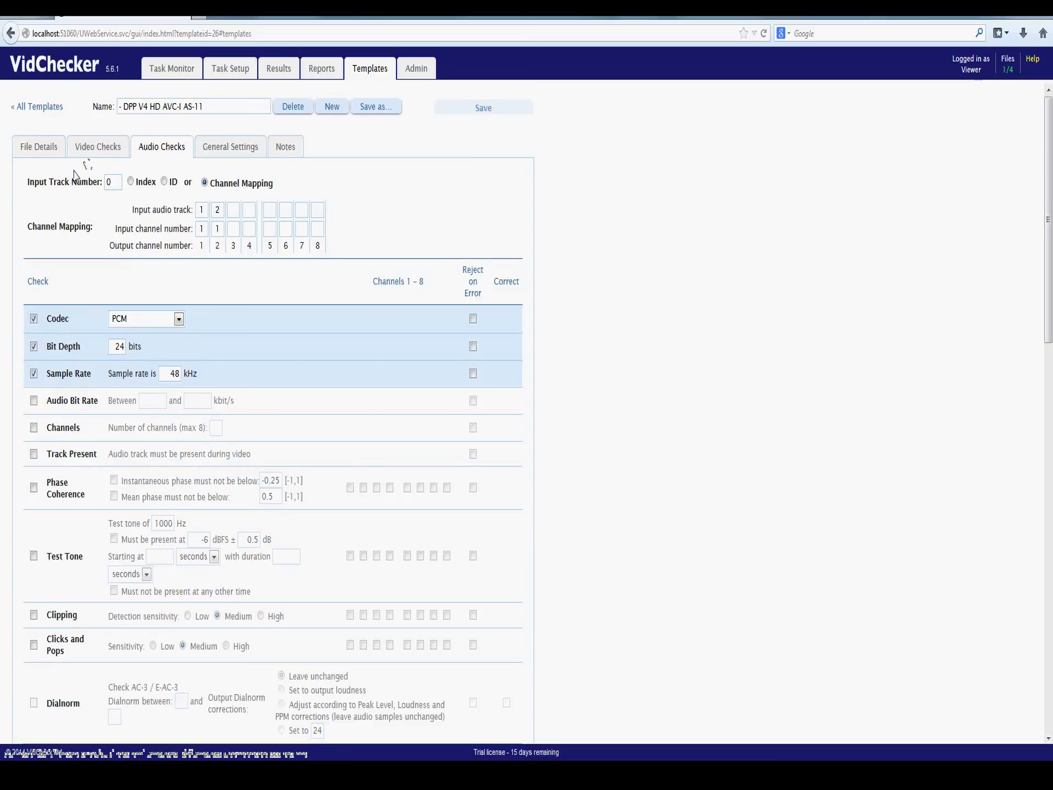
click(91, 147)
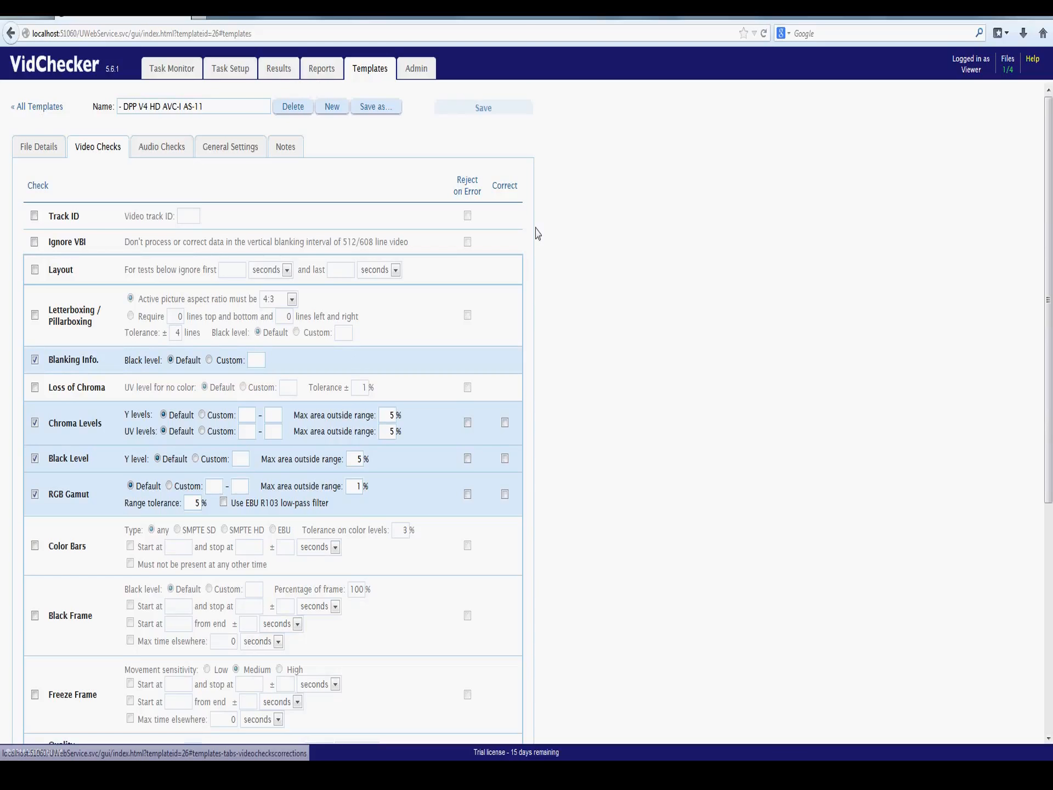
scroll(504, 207, down, 5)
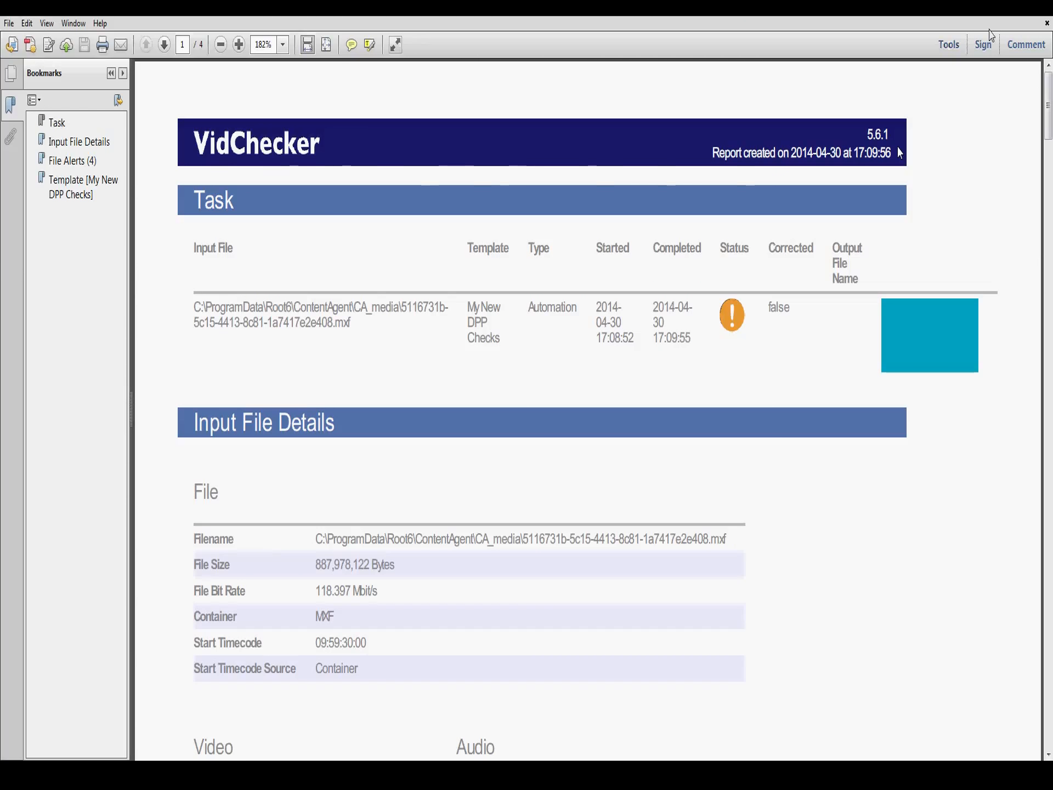
Step: In the VidChecker PDF report, review the task summary, the input file's video and audio details, and the AS11 and DPP metadata
drag(1049, 96, 1049, 109)
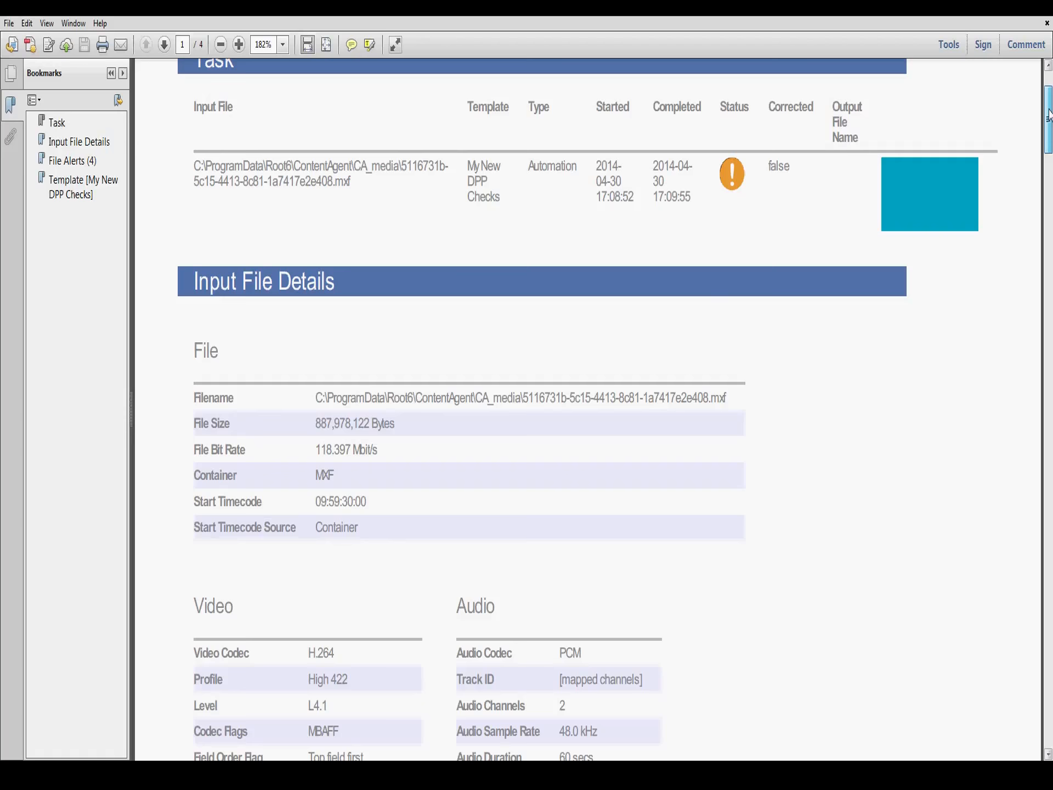
drag(1049, 113, 1049, 163)
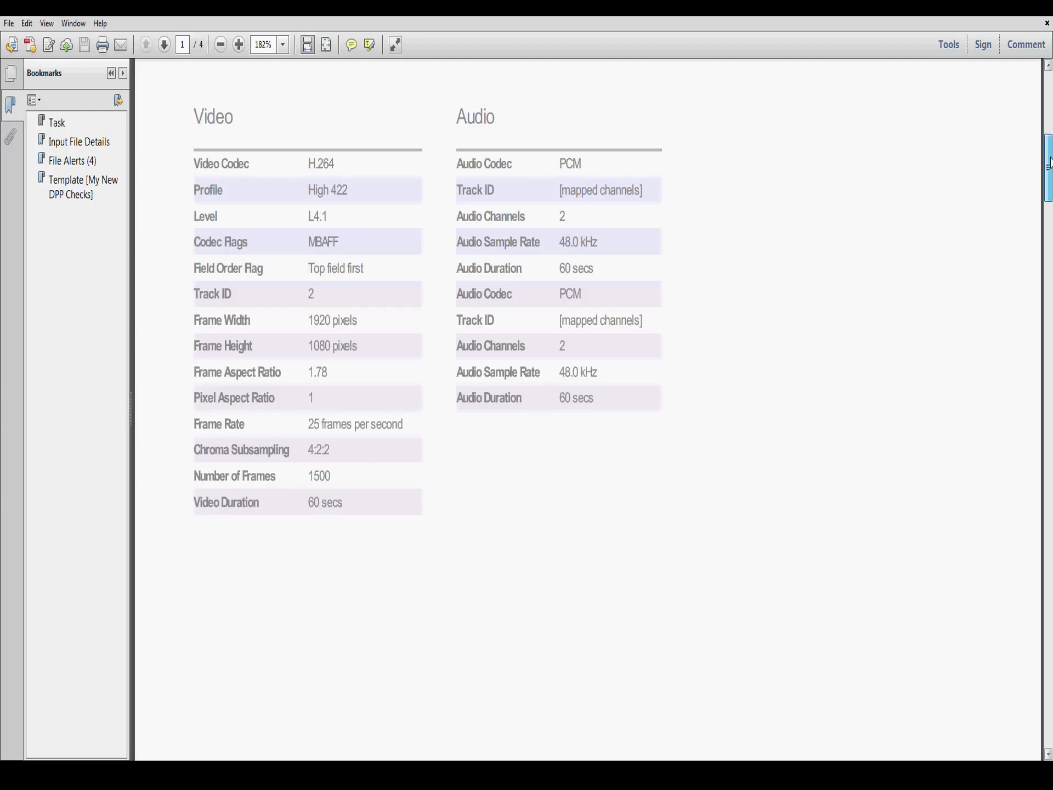
drag(1049, 163, 1049, 285)
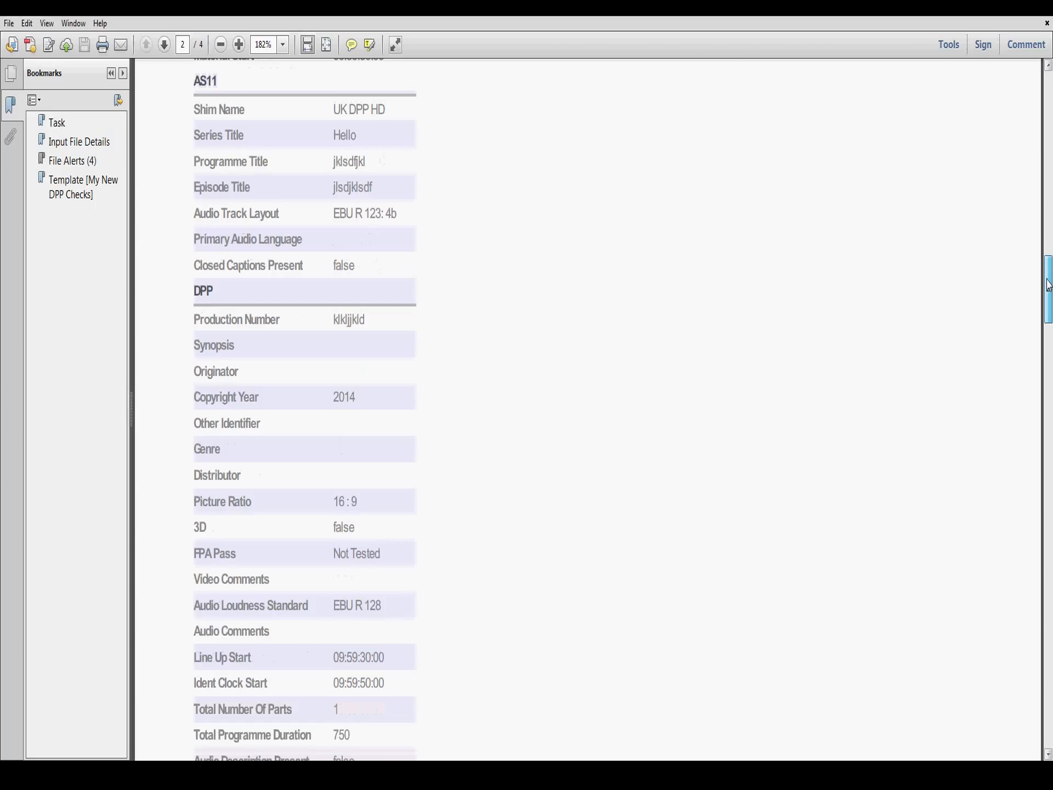
Step: Examine the report's File Alerts section, covering the flashing, harmful pattern and audio loudness entries
drag(1049, 285, 1049, 333)
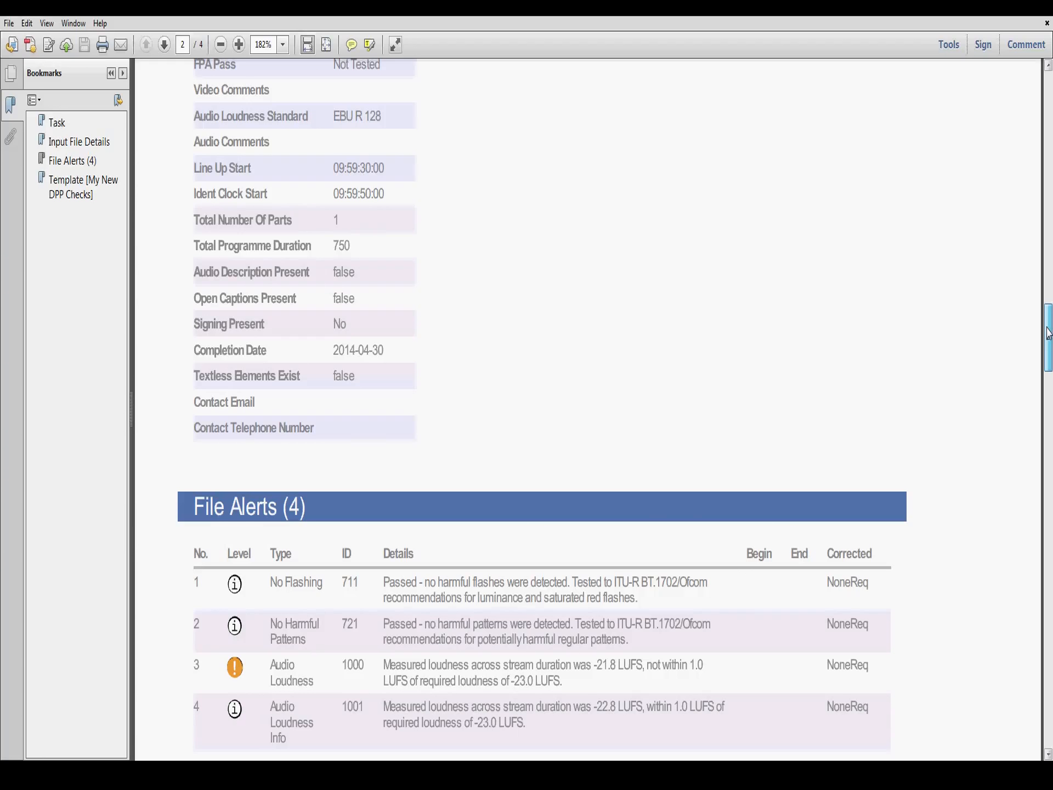
drag(1049, 333, 1049, 347)
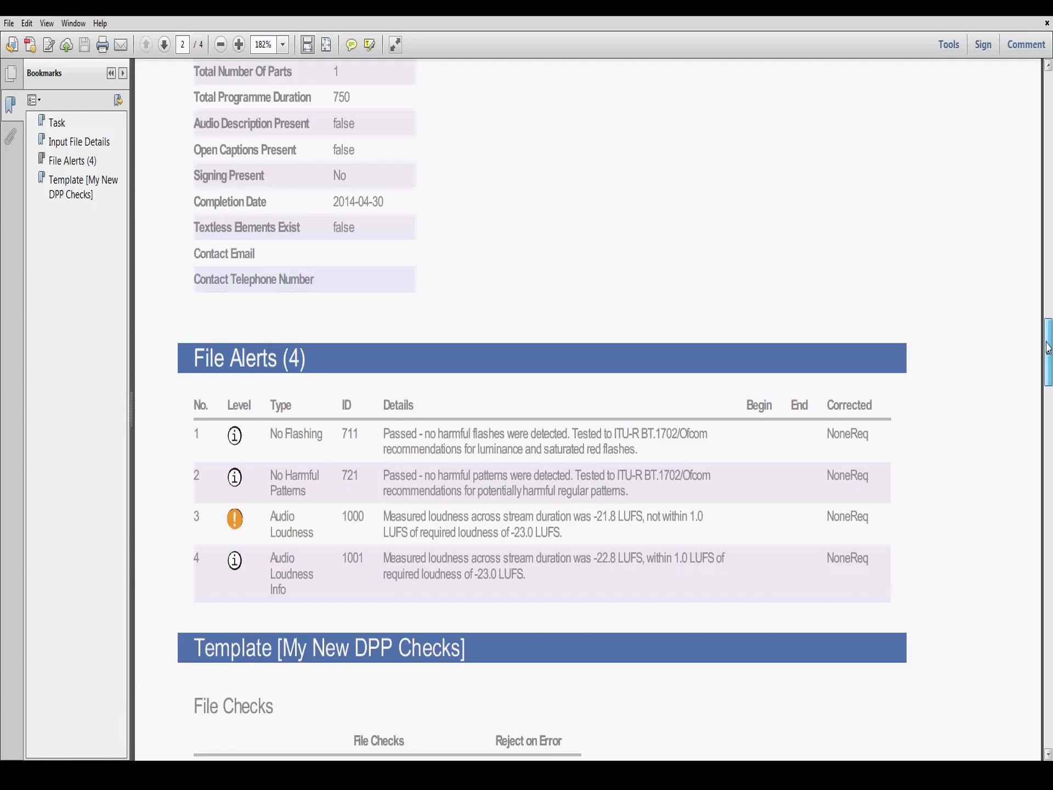
drag(1048, 348, 1049, 357)
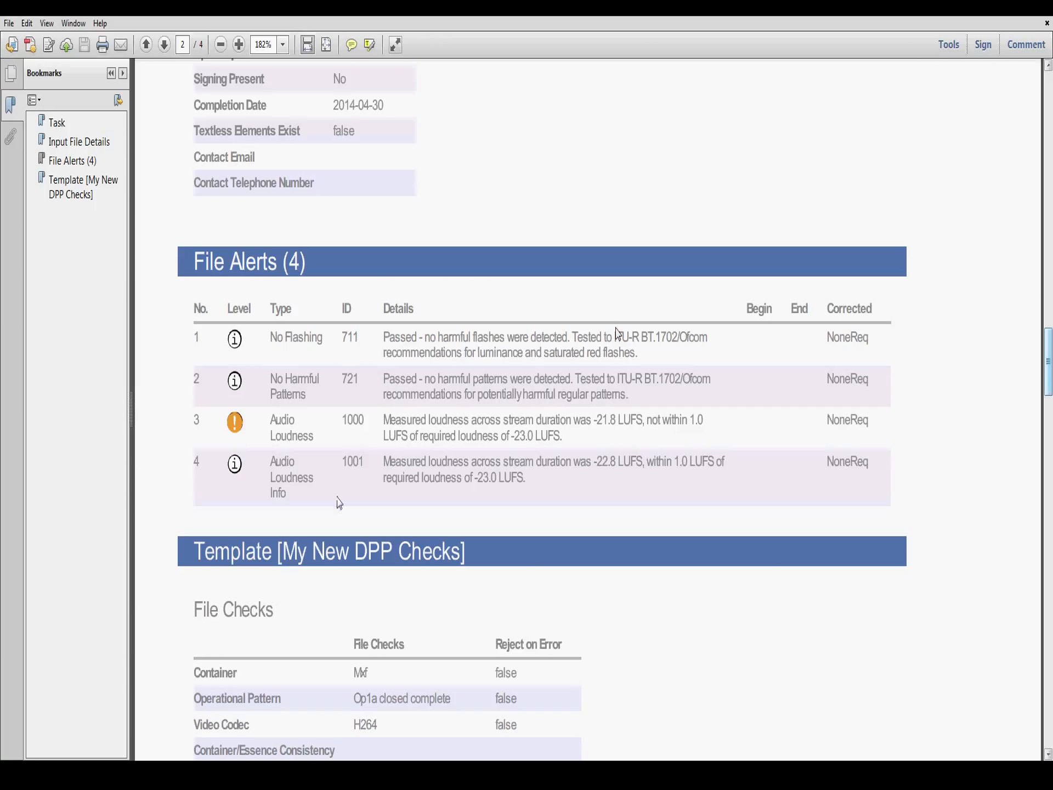
drag(275, 476, 339, 503)
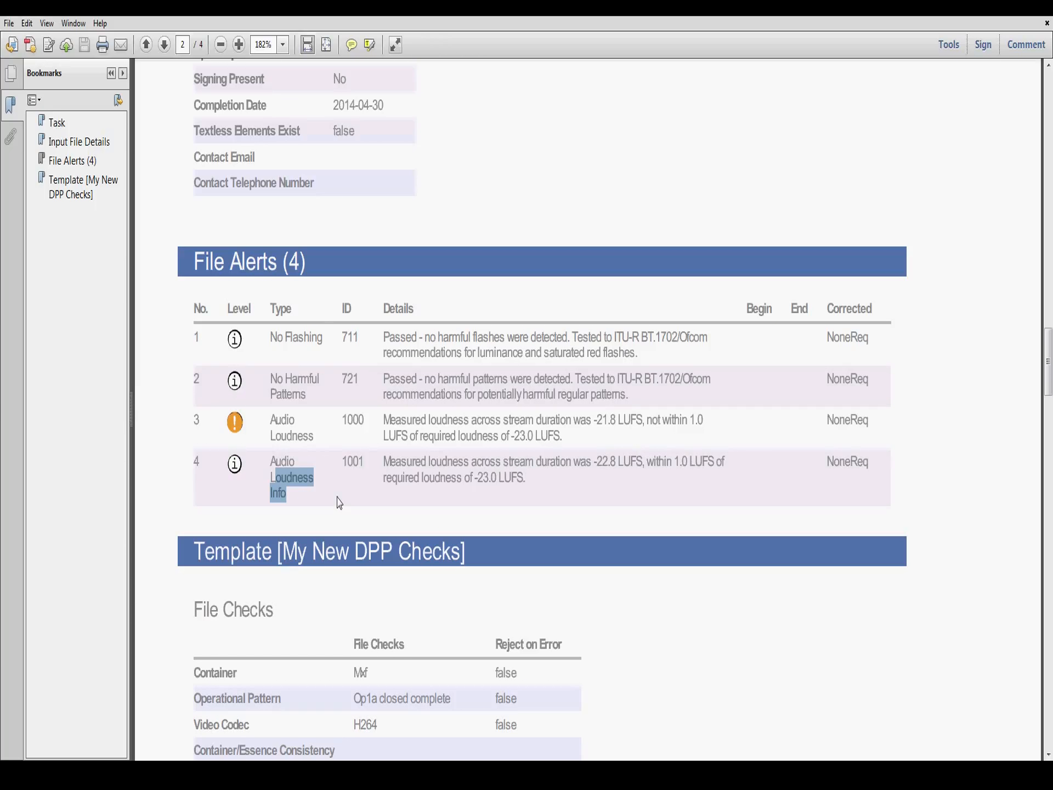
click(339, 503)
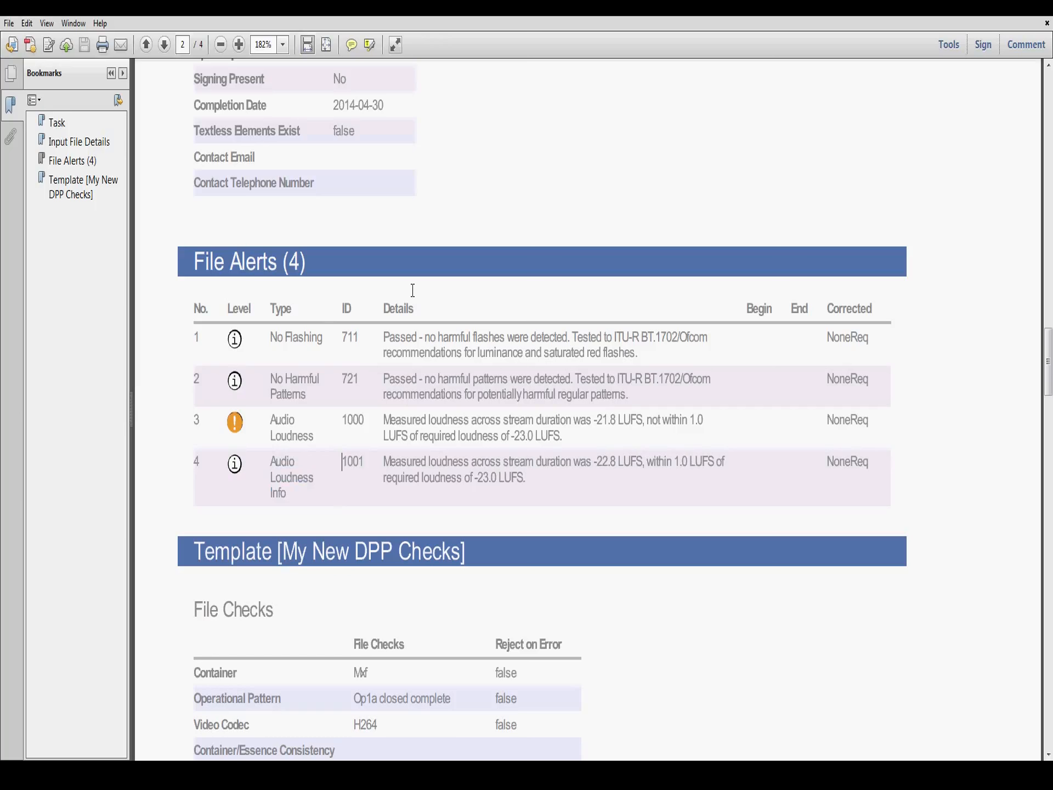